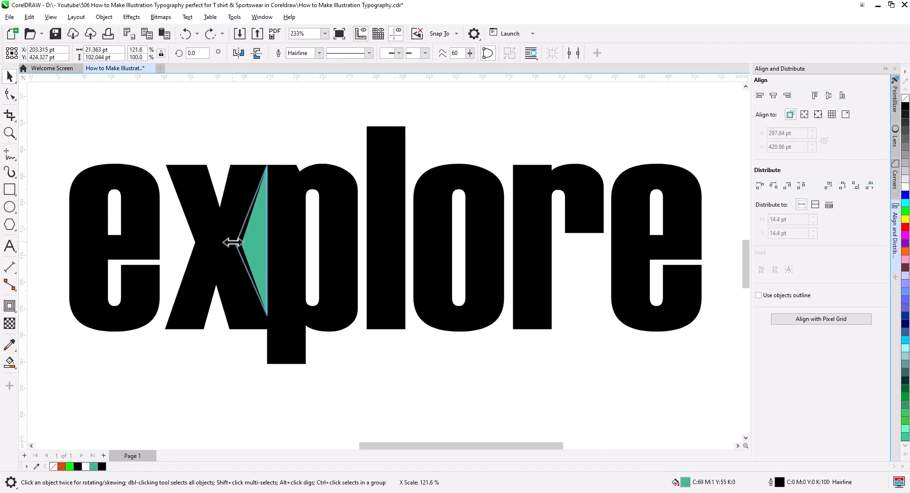
Weld the green triangle to the lettering to fill the notch between the x and the p
left_click(283, 269, "shift")
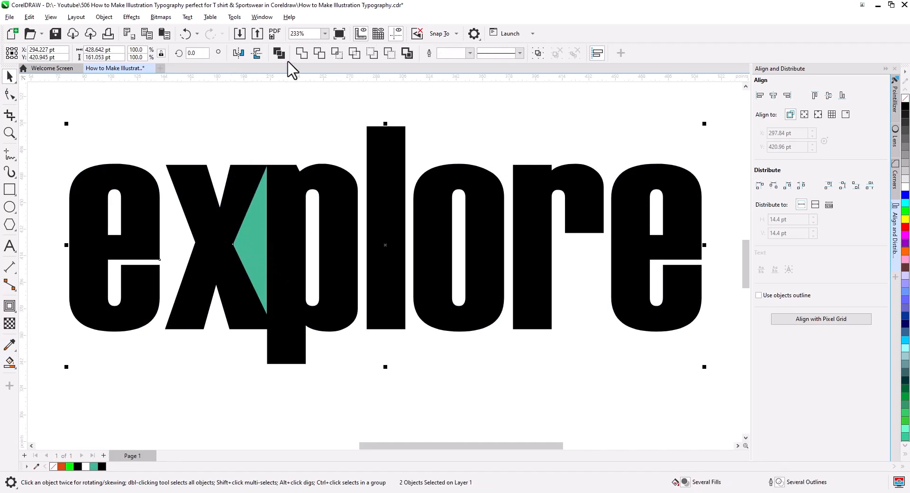
left_click(301, 53)
left_click(315, 194)
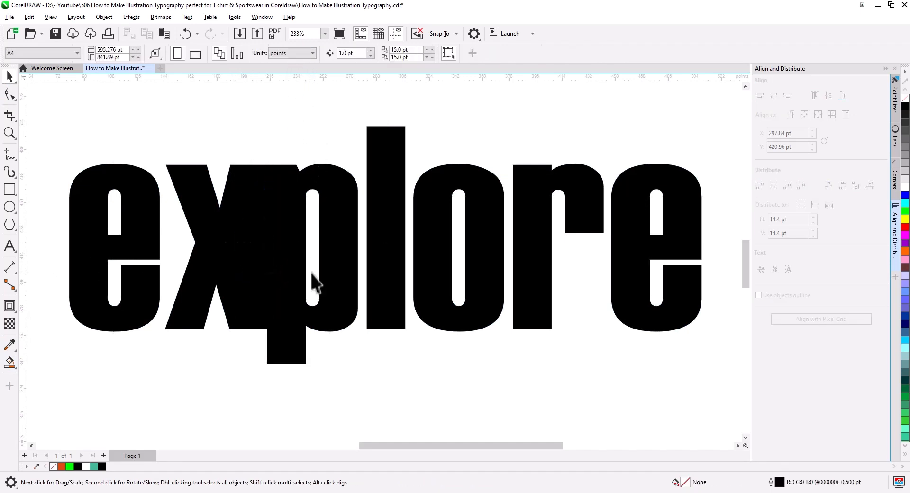
Extend the p's stem downward by moving its two lowest nodes straight down
left_click_drag(332, 328, 375, 253)
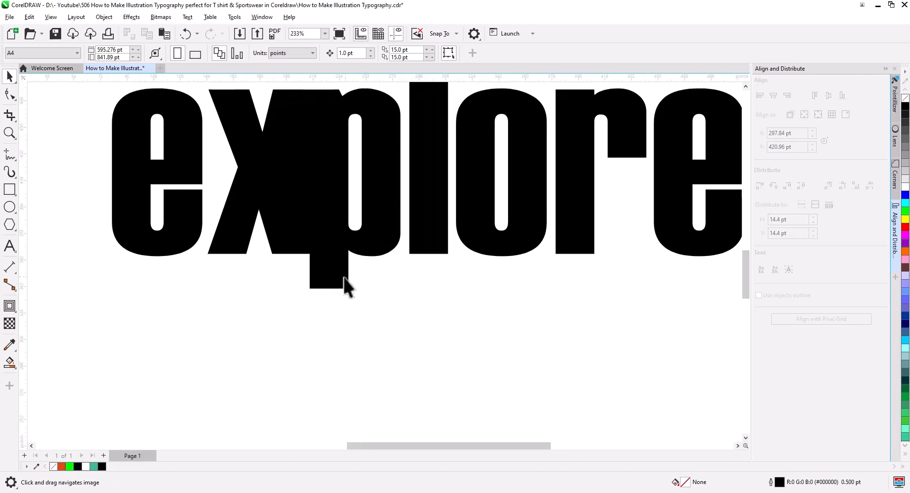
key("space")
key("F10")
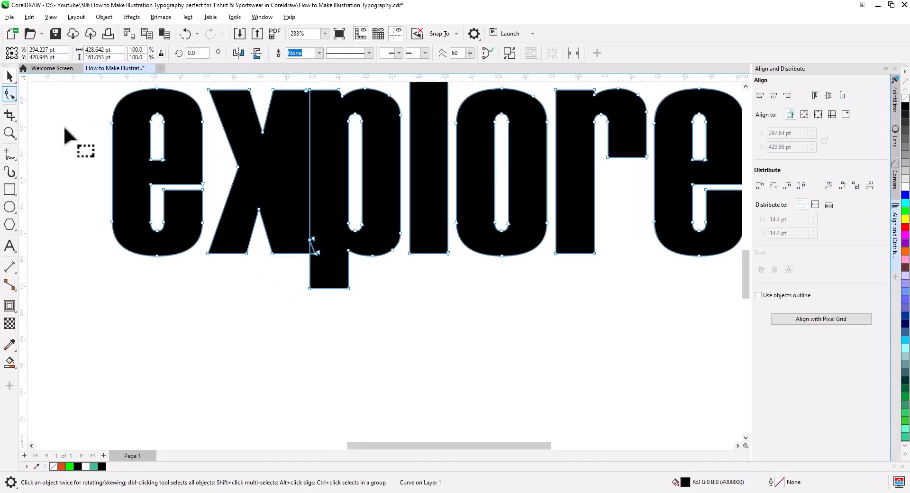
left_click_drag(370, 309, 291, 273)
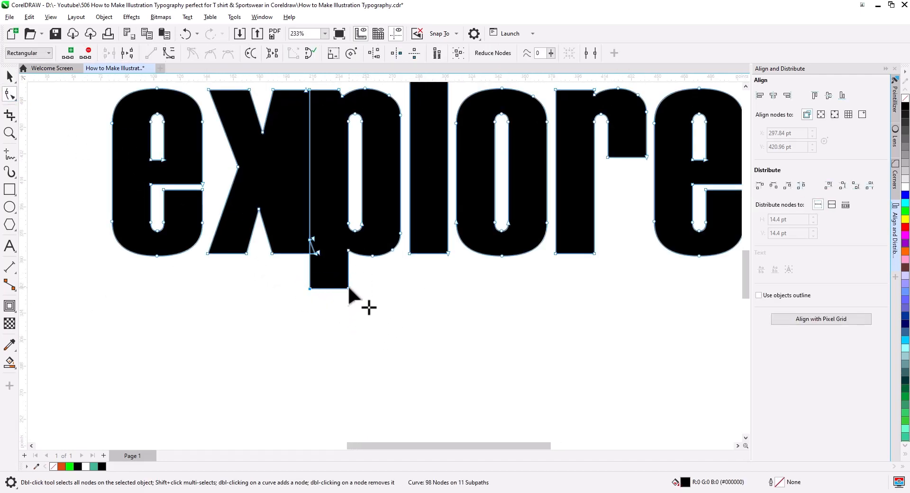
left_click_drag(349, 288, 349, 326)
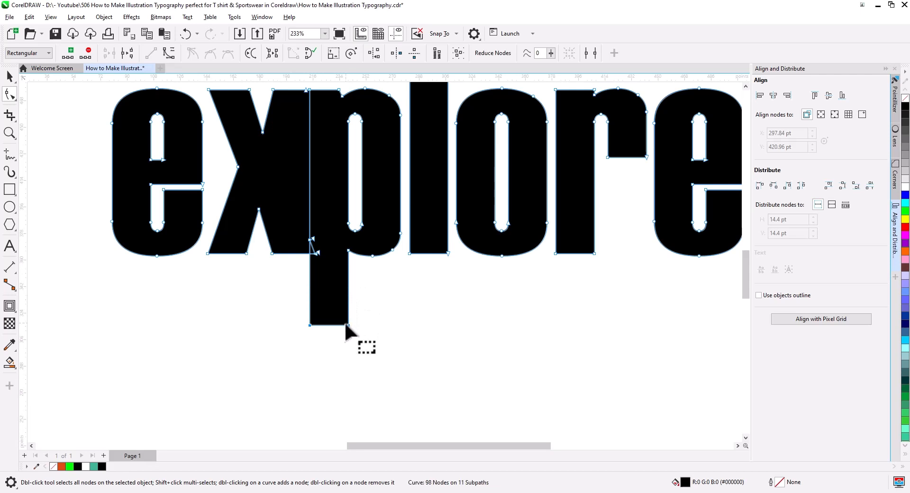
Give the lettering a black outline and remove its fill
scroll(316, 250, "up", 5)
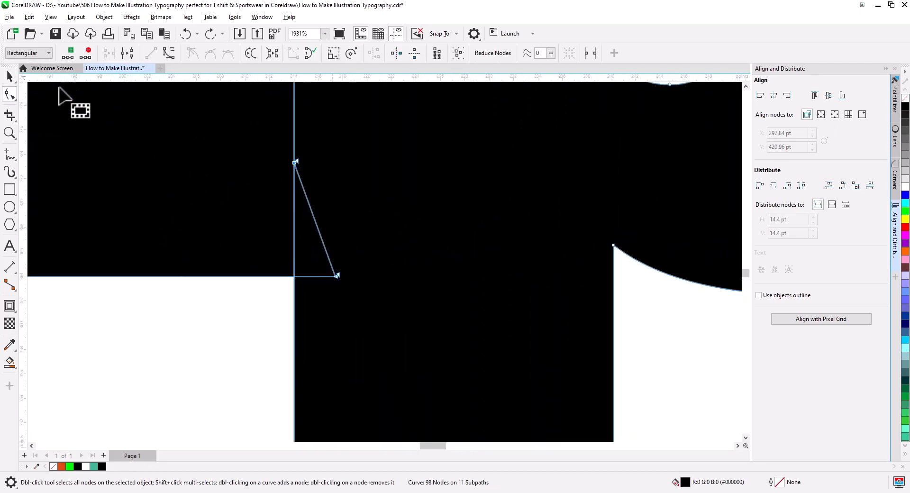
left_click(10, 77)
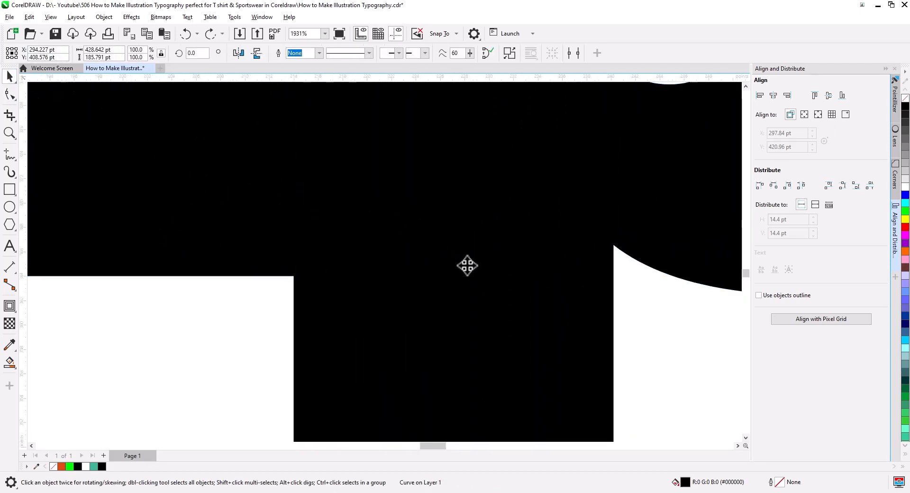
right_click(905, 106)
left_click(905, 98)
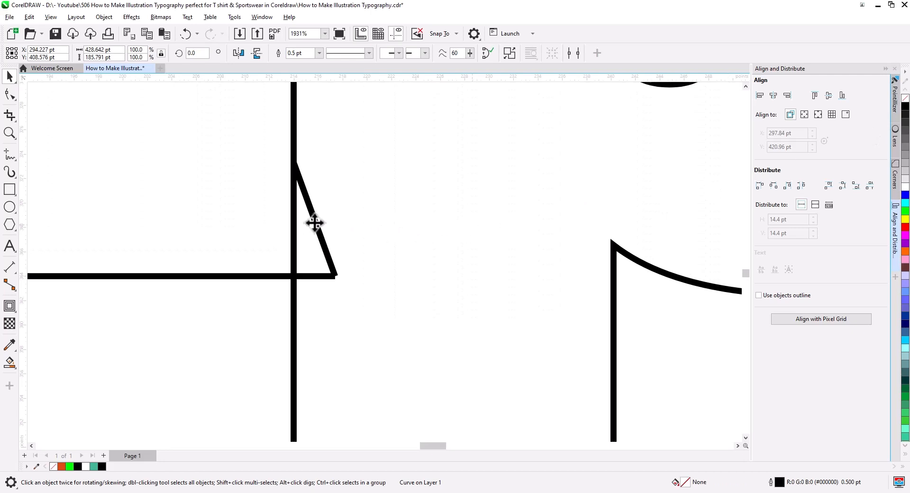
Draw a rectangle about 17.5 by 38.7 pt across the line between x and p and weld it to the lettering
key("F10")
scroll(276, 283, "down", 5)
scroll(306, 383, "down", 3)
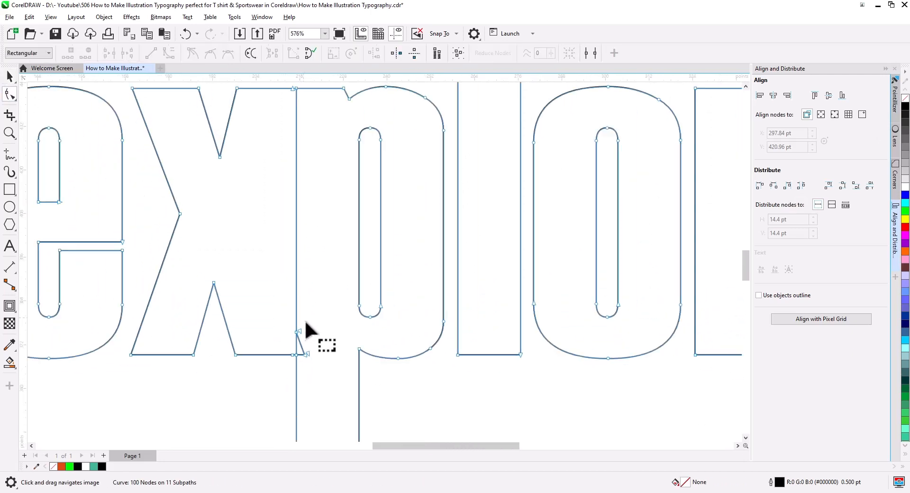
left_click(9, 189)
left_click_drag(275, 179, 311, 259)
key("space")
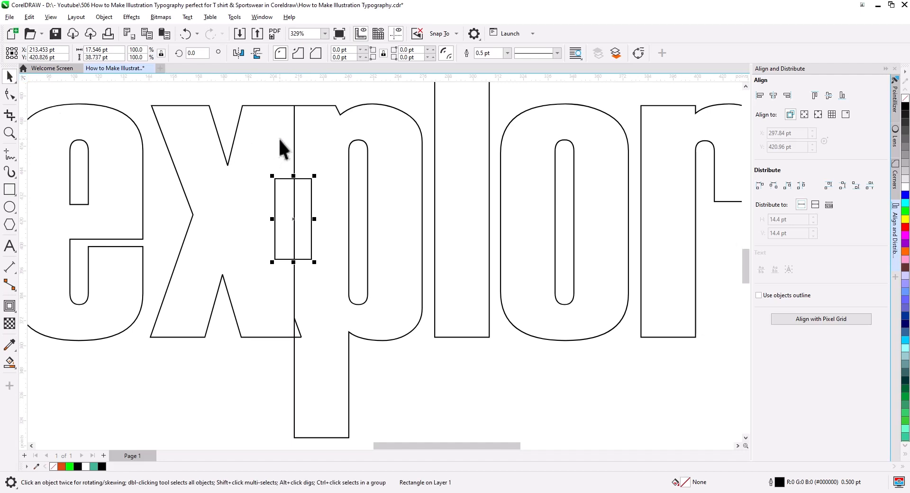
left_click(286, 156, "shift")
left_click(302, 55)
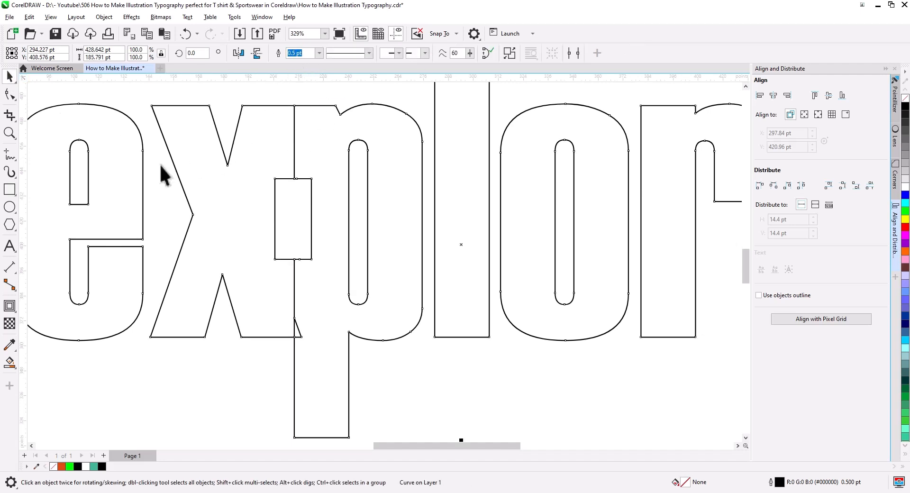
Break the lettering curve apart and delete the separated rectangle and small triangle between the x and the p
right_click(262, 233)
left_click(315, 165)
left_click(370, 373)
left_click_drag(367, 371, 249, 167)
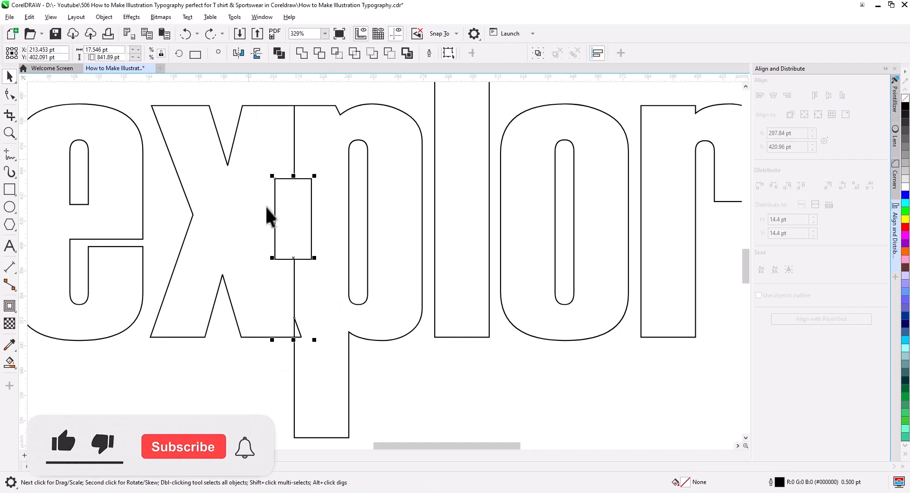
key("Delete")
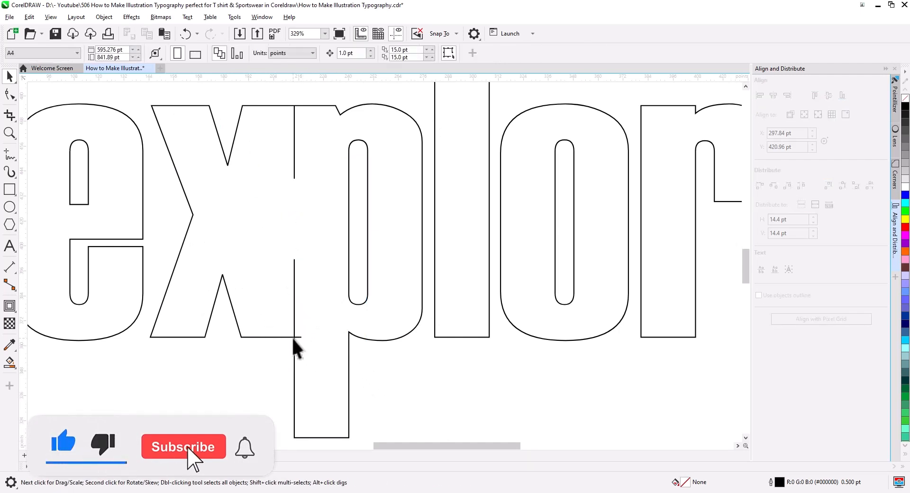
Delete the stray nodes of the xp outline that stick up above the p's stem
left_click(282, 343)
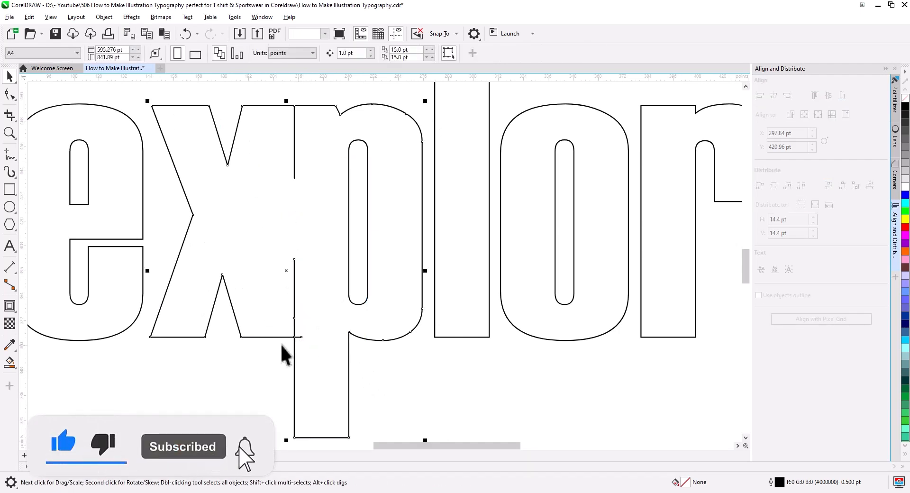
left_click(9, 94)
left_click_drag(305, 322, 264, 246)
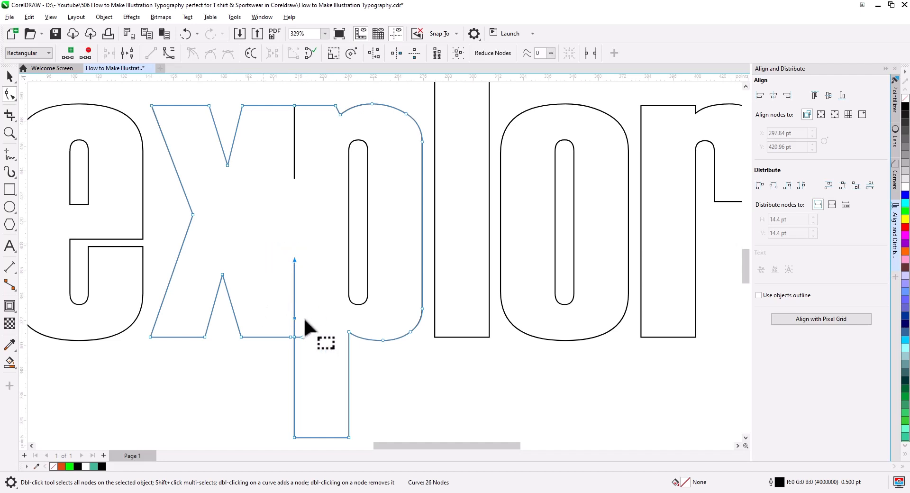
key("Delete")
Join the open end nodes where the x's foot meets the p's stem to close the outline
scroll(294, 352, "up", 5)
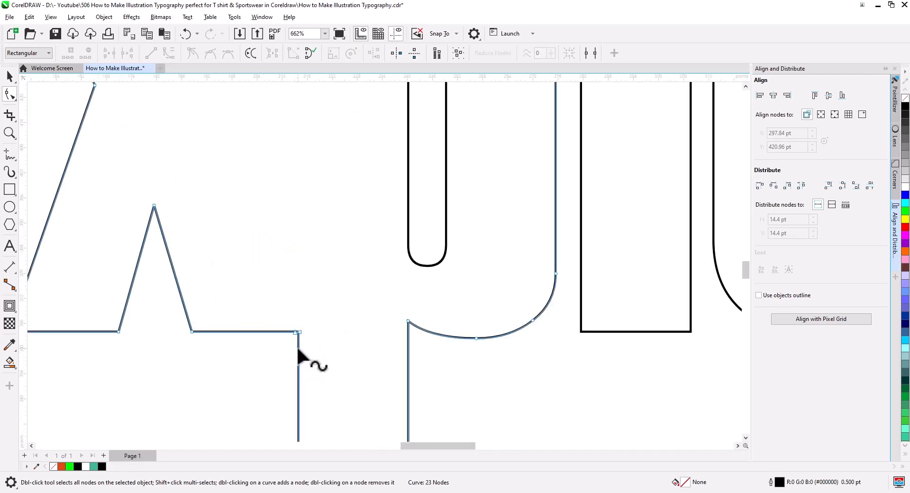
scroll(295, 307, "up", 2)
left_click(294, 298)
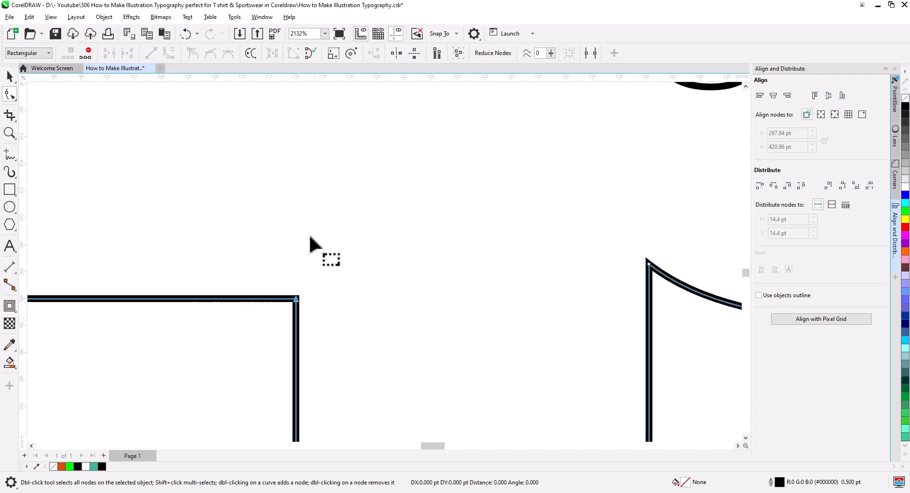
Remove the leftover vertical line between the upper parts of the x and the p
scroll(310, 237, "down", 7)
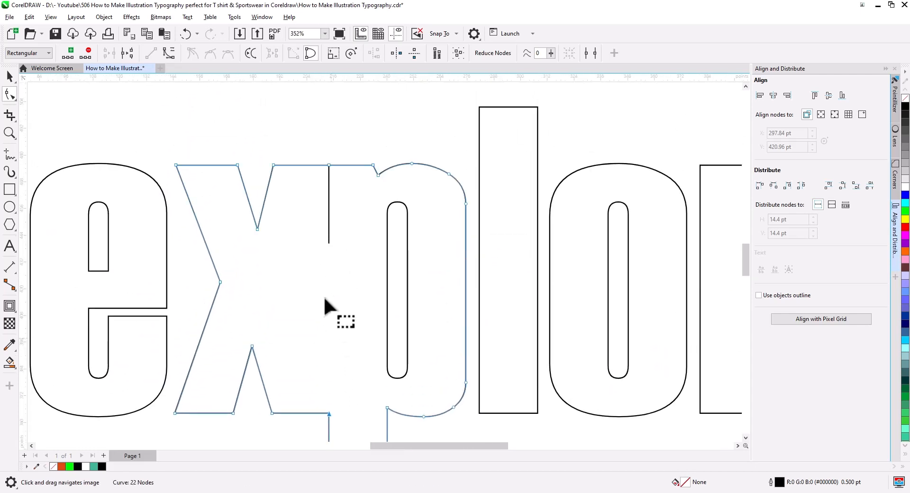
left_click(329, 206)
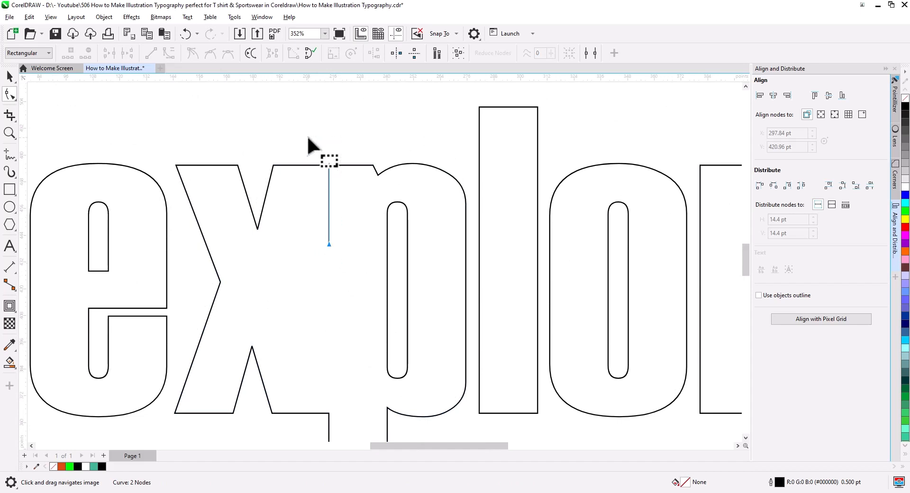
key("ctrl+z")
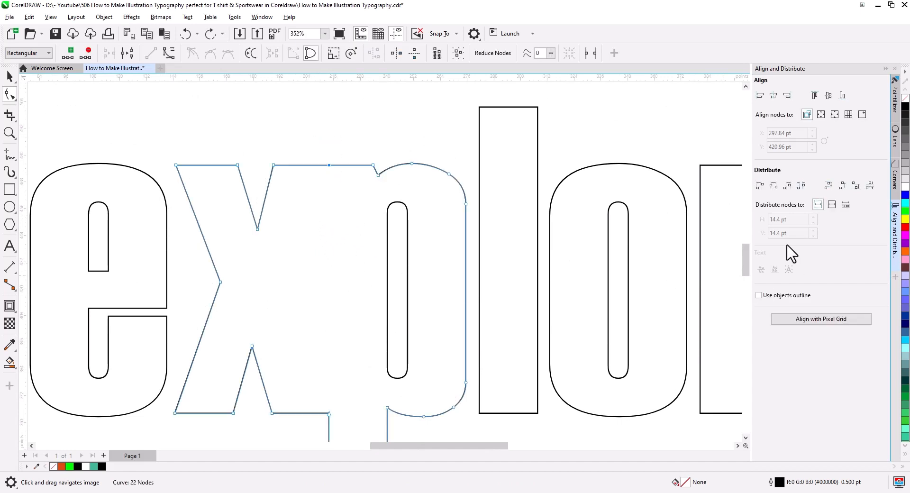
Combine all the separated letter outlines and counters into one curve and fill it with black
left_click(905, 107)
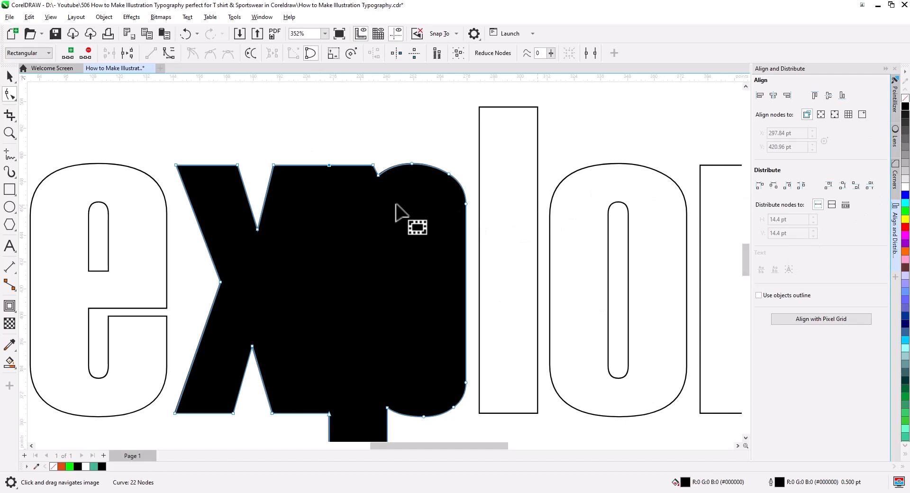
scroll(355, 204, "down", 3)
left_click(9, 76)
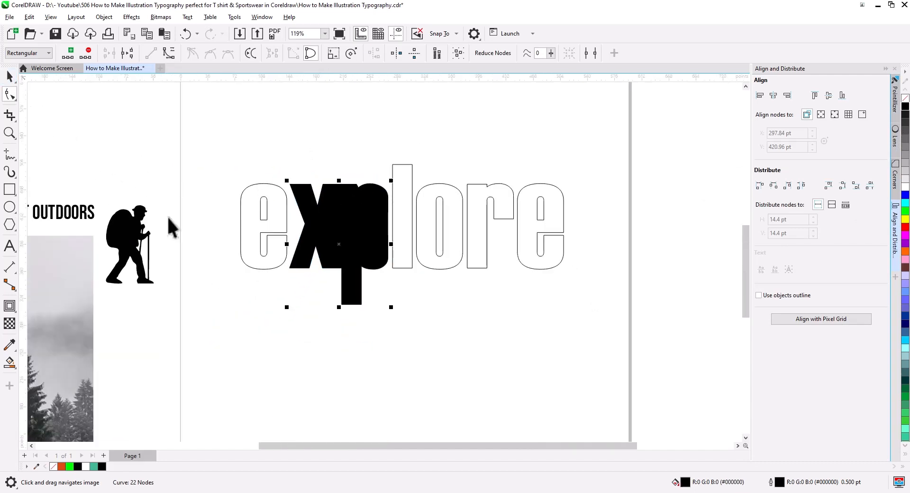
key("space")
left_click_drag(628, 338, 274, 209)
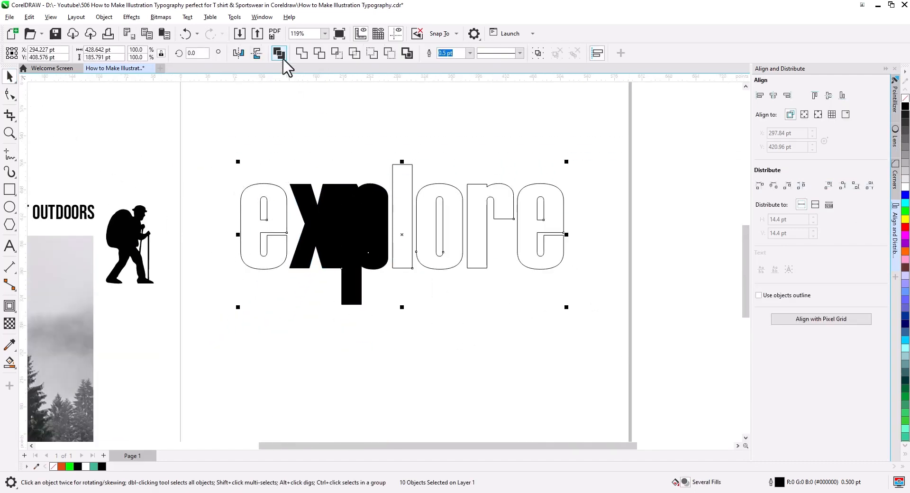
left_click(280, 53)
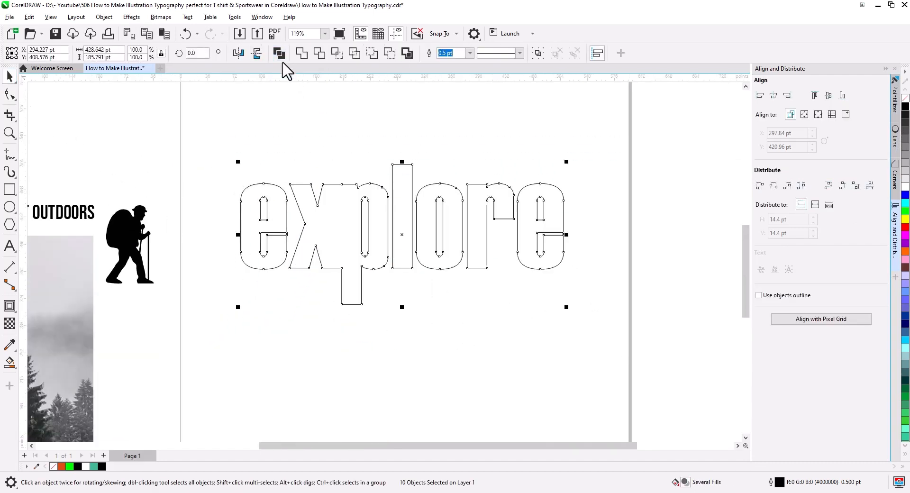
left_click(904, 107)
left_click(501, 325)
Lengthen the p's stem slightly by moving its lowest nodes further down
scroll(374, 290, "up", 2)
left_click_drag(385, 309, 400, 310)
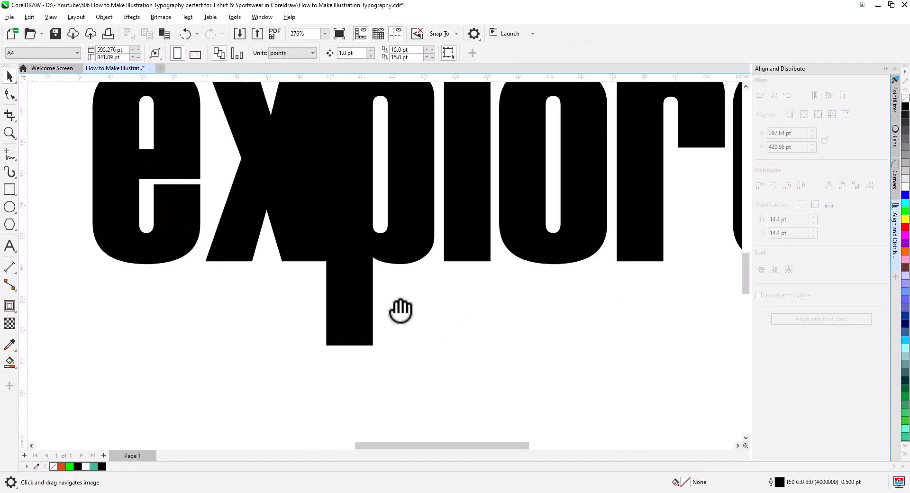
scroll(361, 303, "up", 1)
left_click(352, 327)
key("F10")
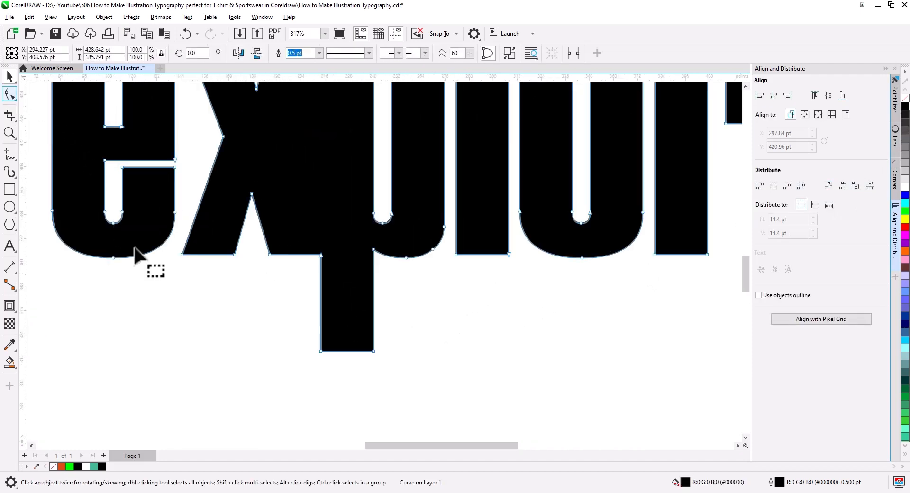
left_click_drag(373, 351, 374, 356)
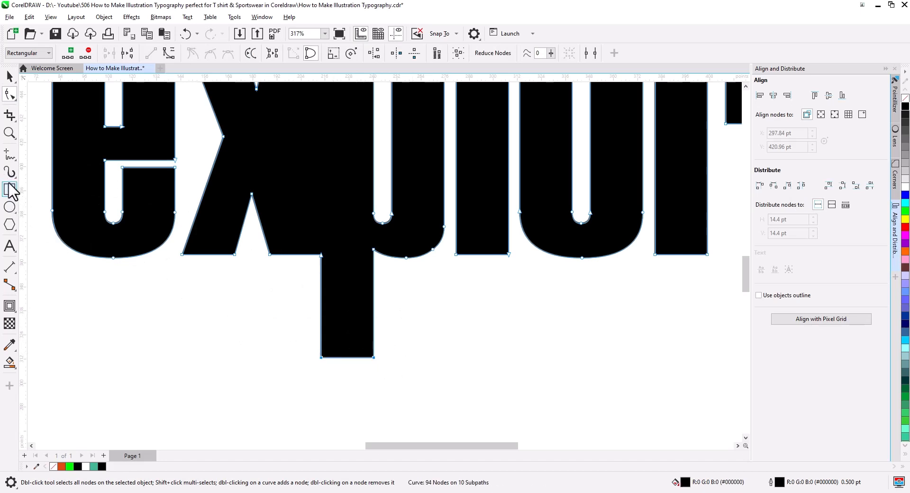
Draw a rectangle as wide as the p's stem just below it and halve its height to about 10.3 pt
left_click(11, 191)
left_click_drag(322, 299, 359, 339)
left_click(10, 76)
left_click_drag(347, 411, 347, 387)
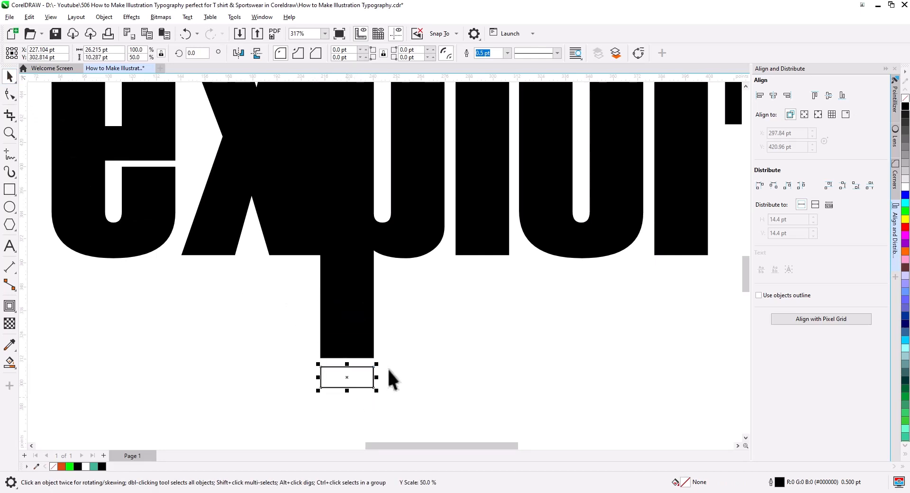
Place a copy of the rectangle straight below the first and halve its height to about 5.1 pt
left_click(385, 327)
scroll(398, 343, "down", 5)
left_click_drag(405, 328, 354, 318)
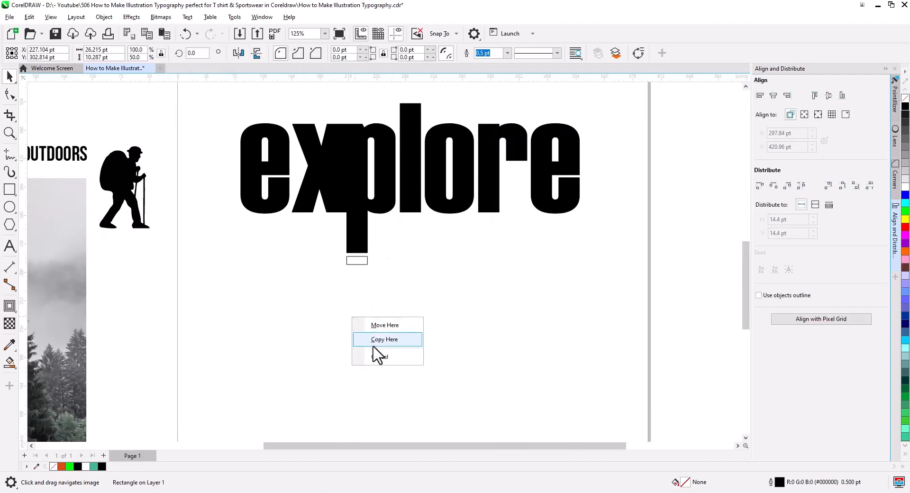
left_click(372, 341)
scroll(371, 329, "up", 2)
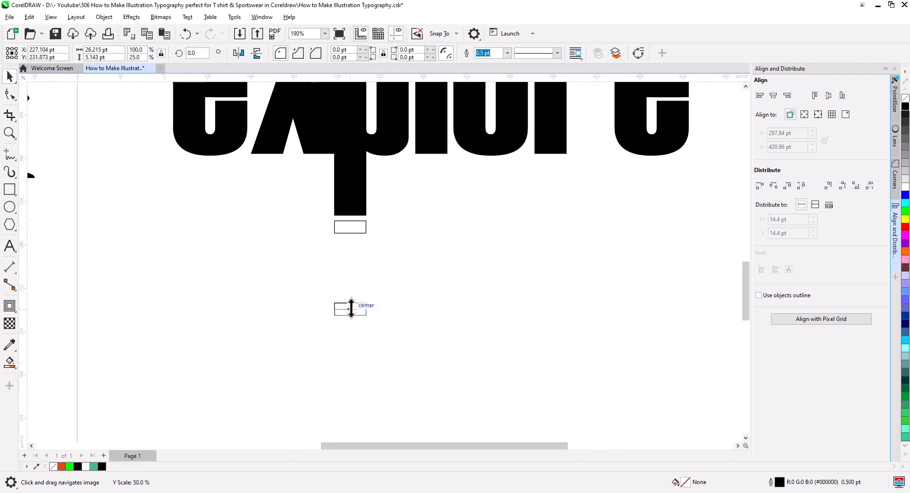
left_click_drag(351, 301, 348, 324)
Blend the two rectangles below the p's stem using 4 intermediate steps
left_click(11, 312)
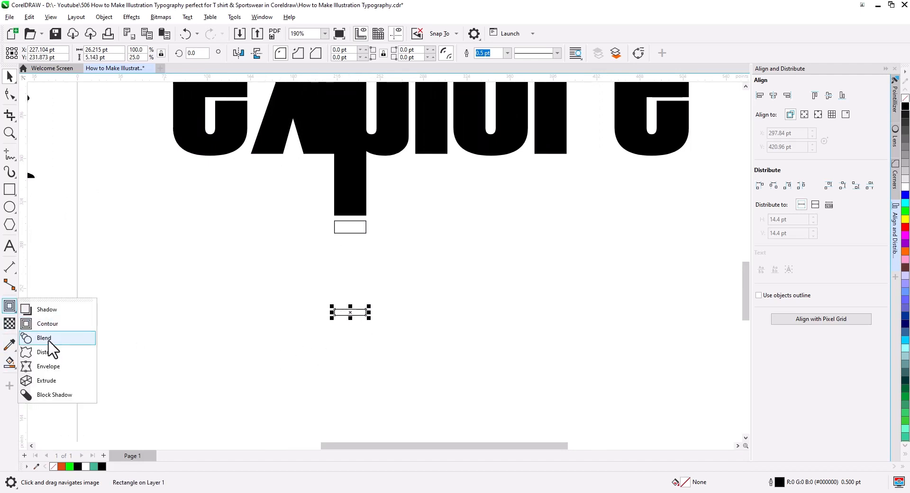
left_click(47, 343)
left_click_drag(349, 309, 349, 312)
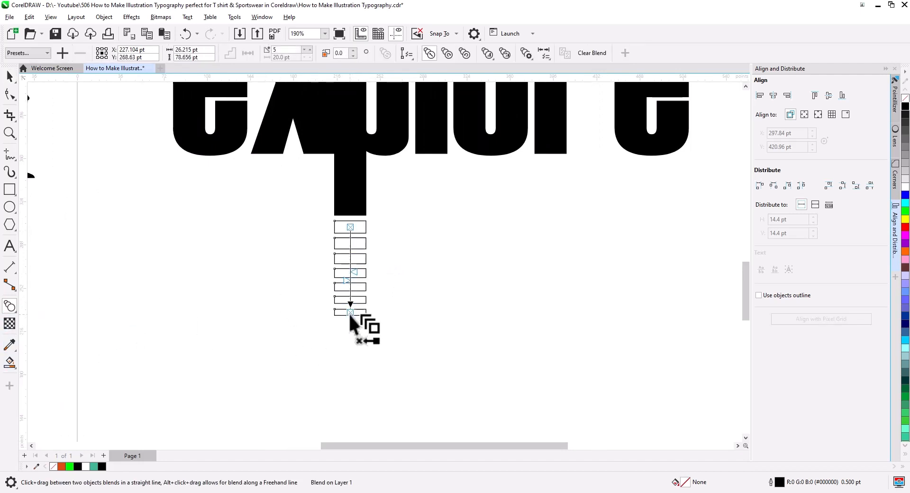
left_click(10, 77)
scroll(363, 271, "up", 2)
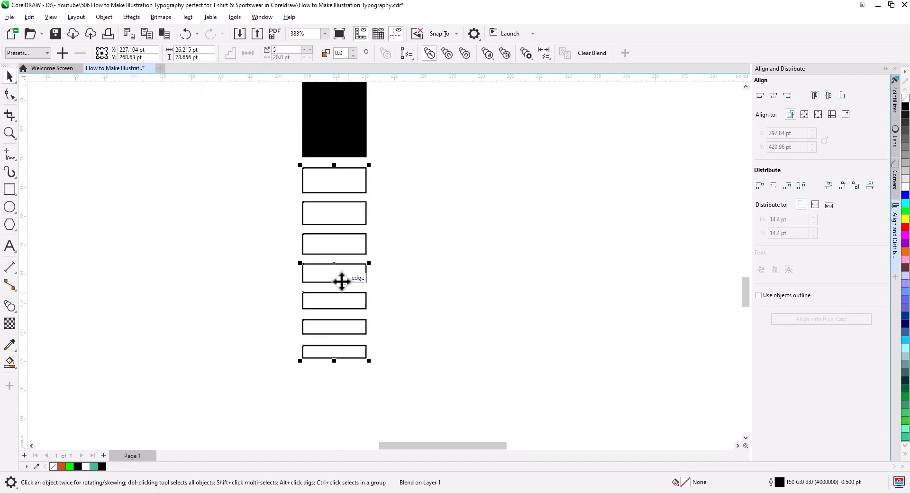
left_click(304, 51)
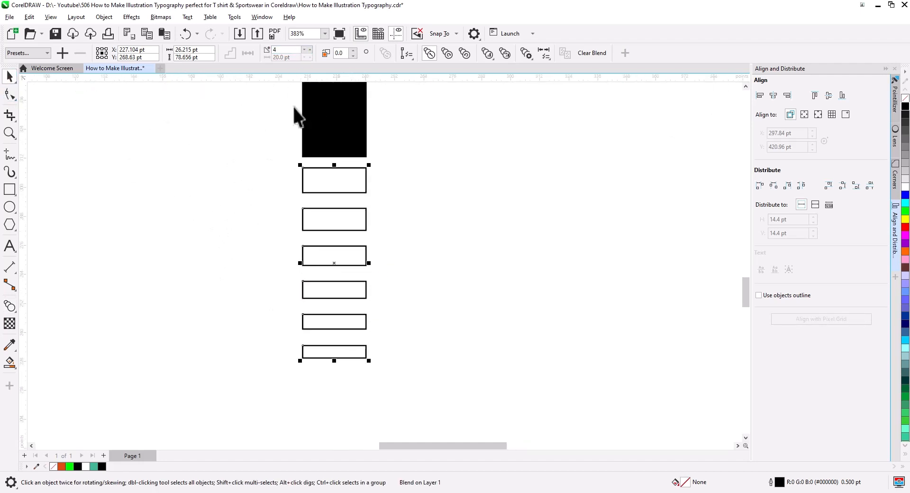
Halve the height of the blend's lowest rectangle to about 2.6 pt slightly higher up, and break the blend apart
left_click(334, 353)
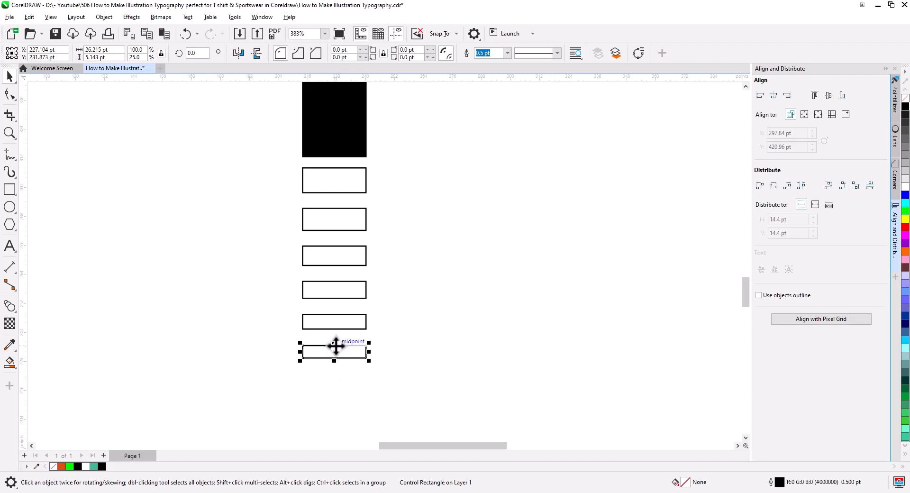
left_click_drag(335, 346, 358, 327)
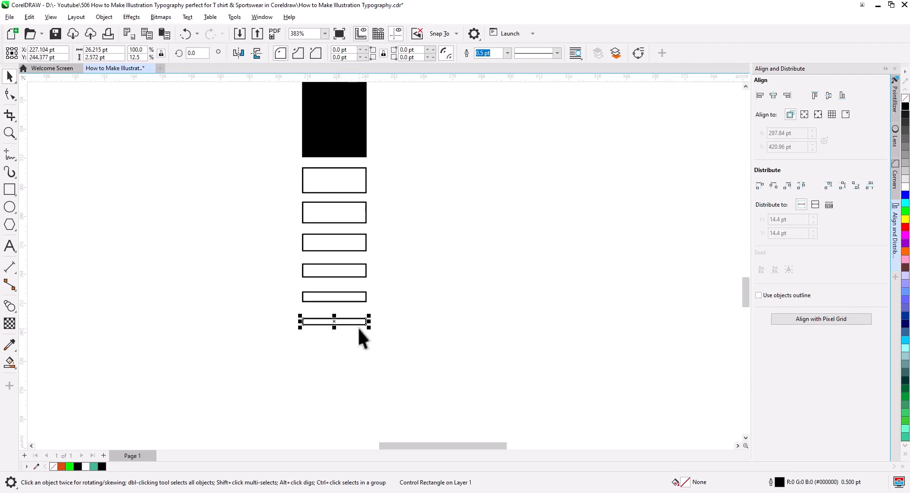
left_click(326, 239)
right_click(327, 239)
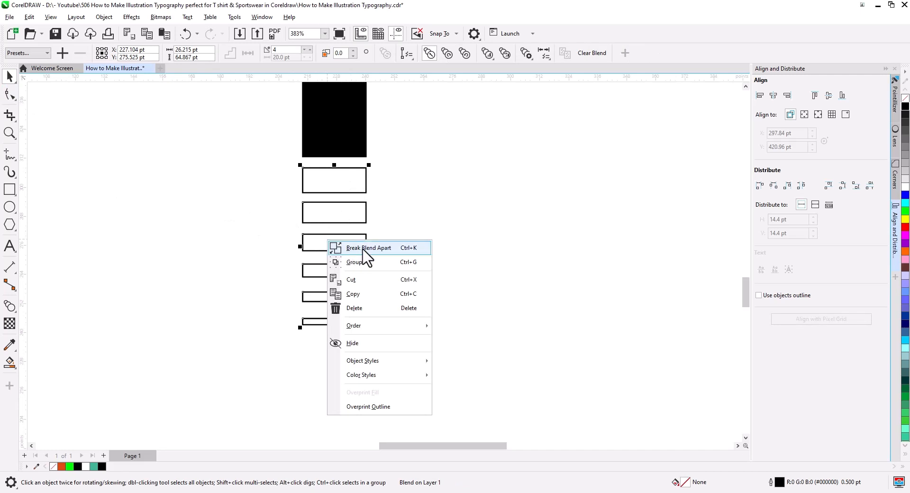
left_click(402, 265)
Move the six rectangles slightly up toward the p's stem and weld them to the lettering
left_click_drag(397, 364, 283, 248)
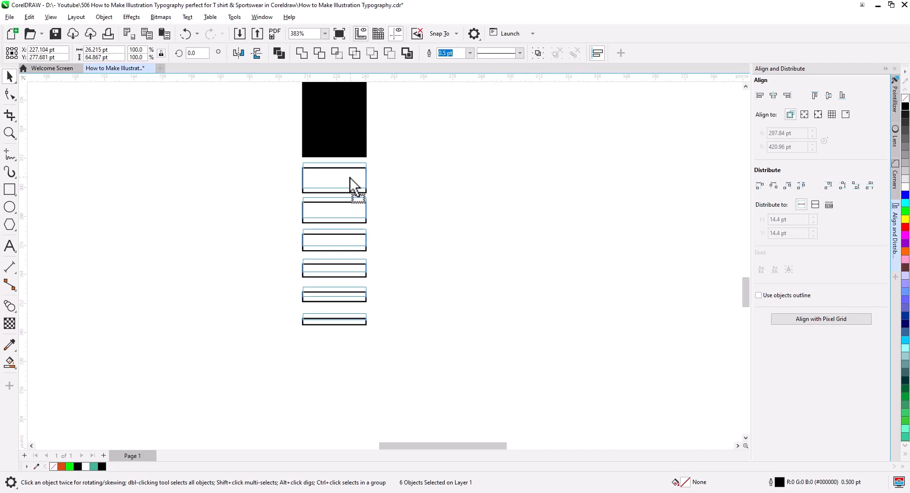
left_click_drag(350, 177, 350, 171)
left_click(362, 128, "shift")
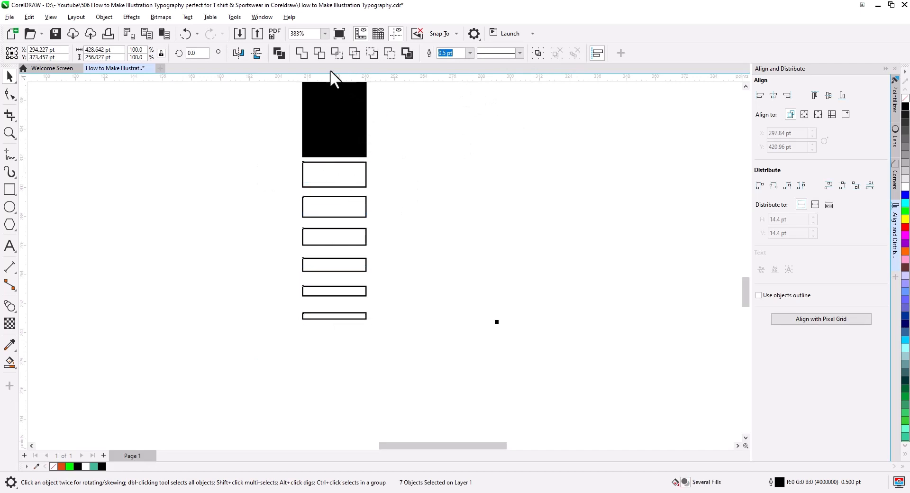
left_click(302, 53)
left_click(400, 194)
Apply a one-step inside contour to the explore lettering and set its offset to 2.5 pt
scroll(342, 195, "down", 9)
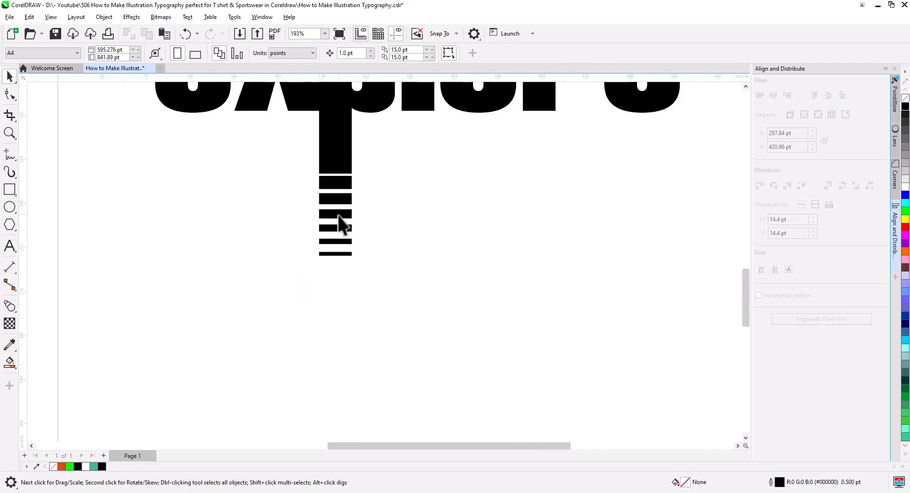
scroll(419, 173, "up", 4)
left_click_drag(420, 174, 423, 276)
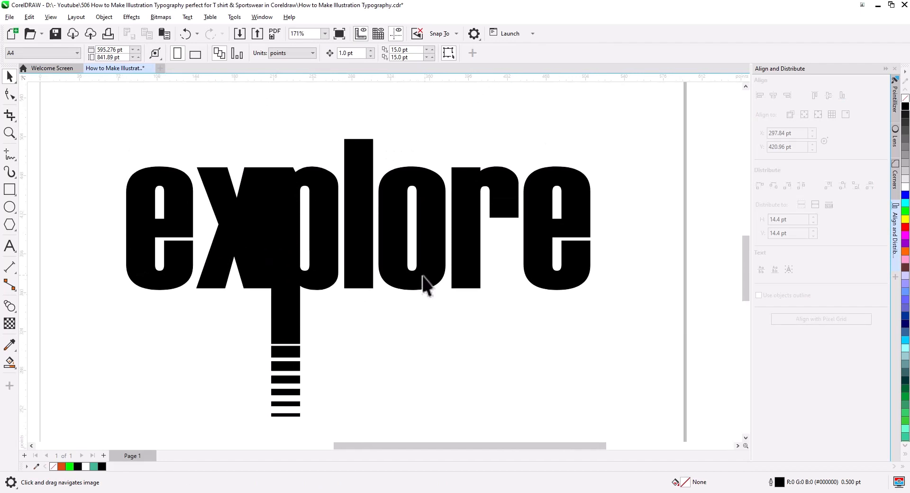
left_click(422, 276)
left_click(9, 308)
left_click(35, 320)
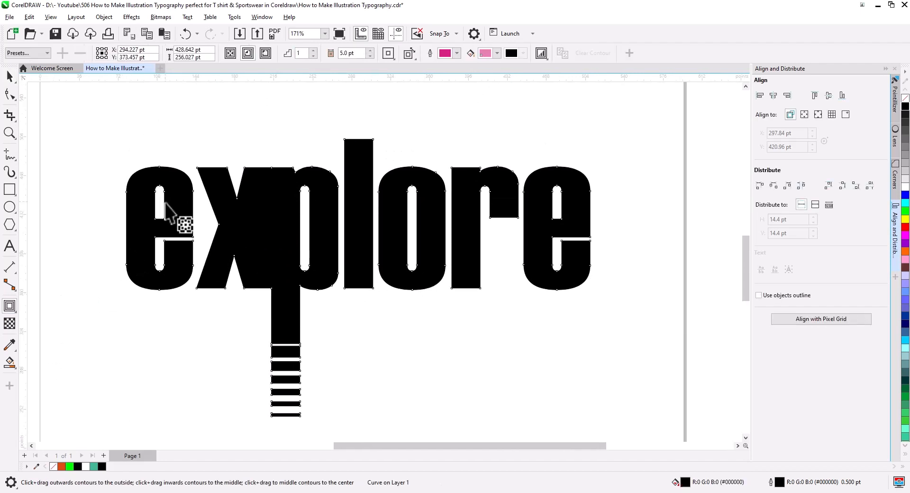
left_click(247, 53)
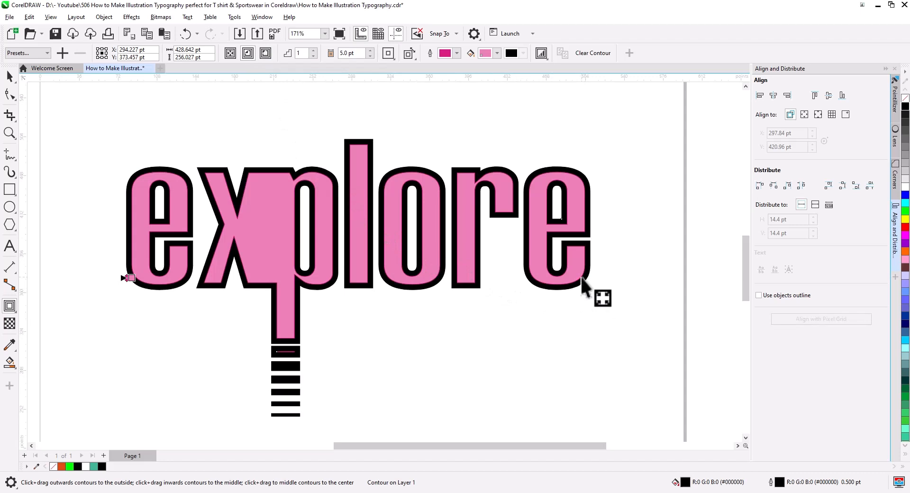
scroll(583, 280, "up", 3)
left_click(370, 55)
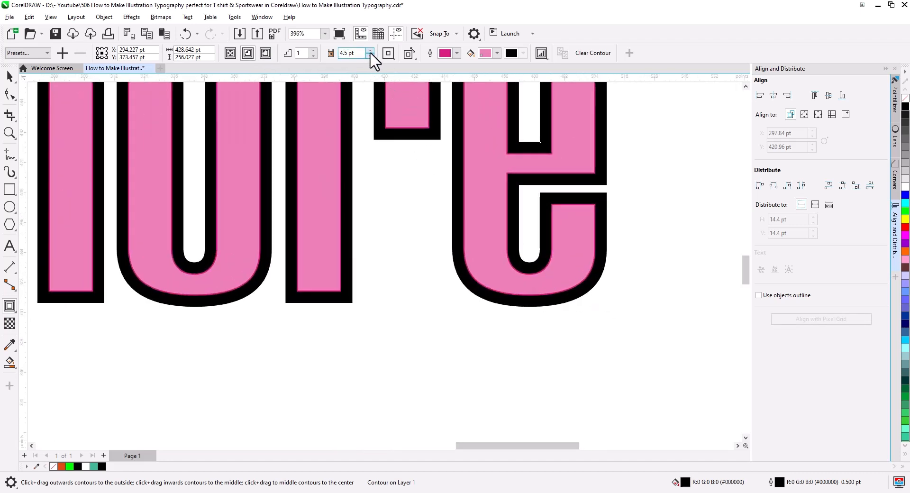
left_click(370, 55)
left_click(370, 56)
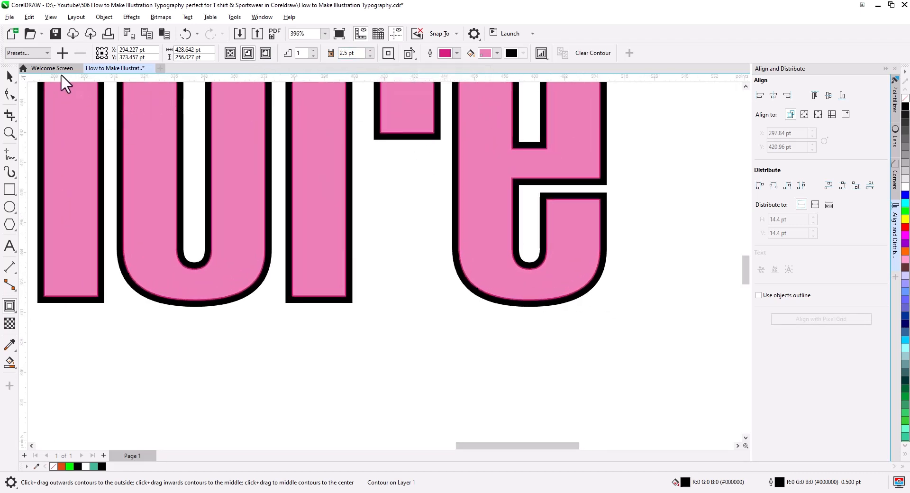
Break the contour apart from the explore lettering
left_click(8, 77)
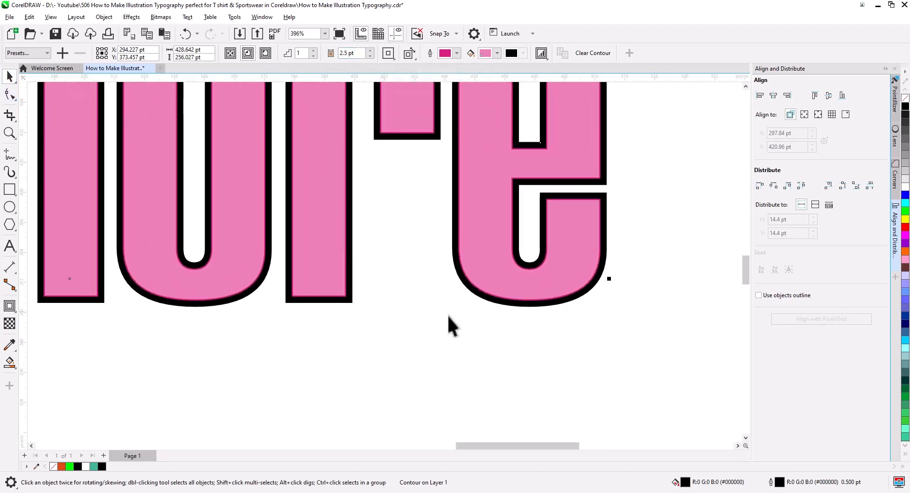
right_click(491, 282)
left_click(510, 291)
left_click(460, 335)
scroll(436, 343, "down", 1)
left_click_drag(436, 343, 461, 326)
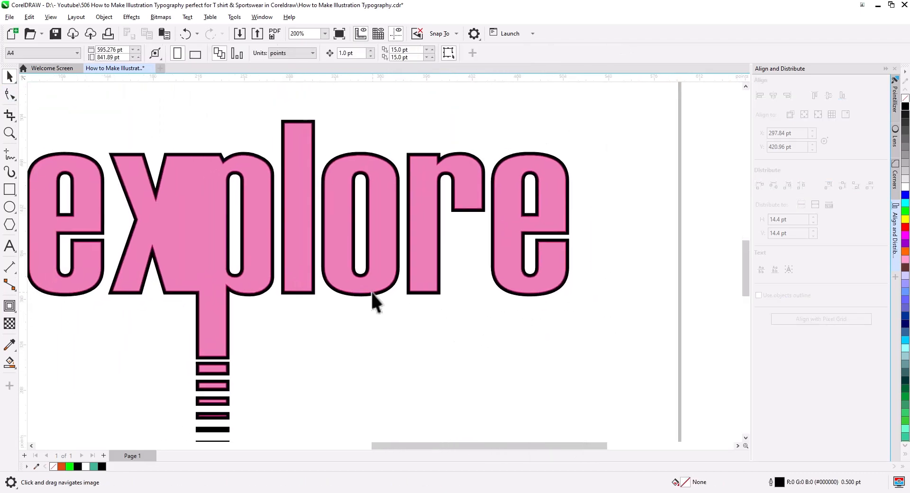
Draw a horizontal 2-point line about 296 pt long across the middle of "lore" and shift it slightly up
left_click(9, 157)
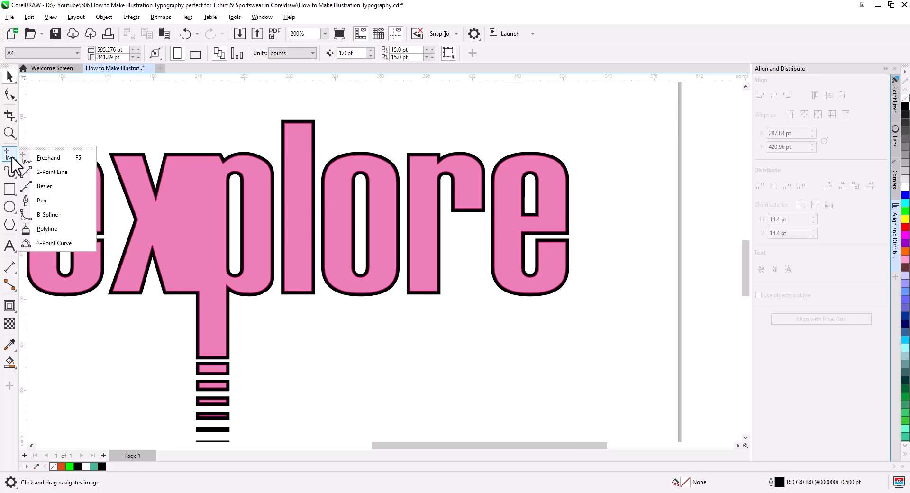
left_click(48, 172)
left_click_drag(267, 229, 641, 230)
left_click(10, 76)
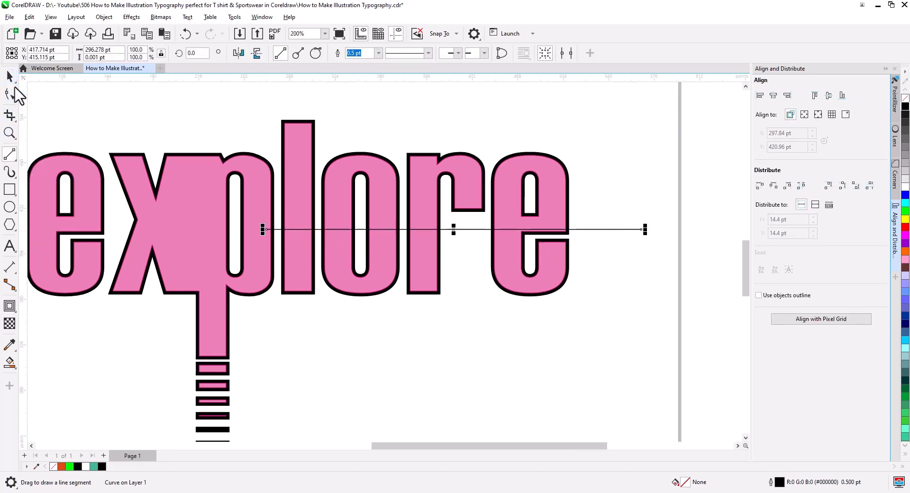
left_click_drag(454, 231, 455, 225)
left_click(259, 322)
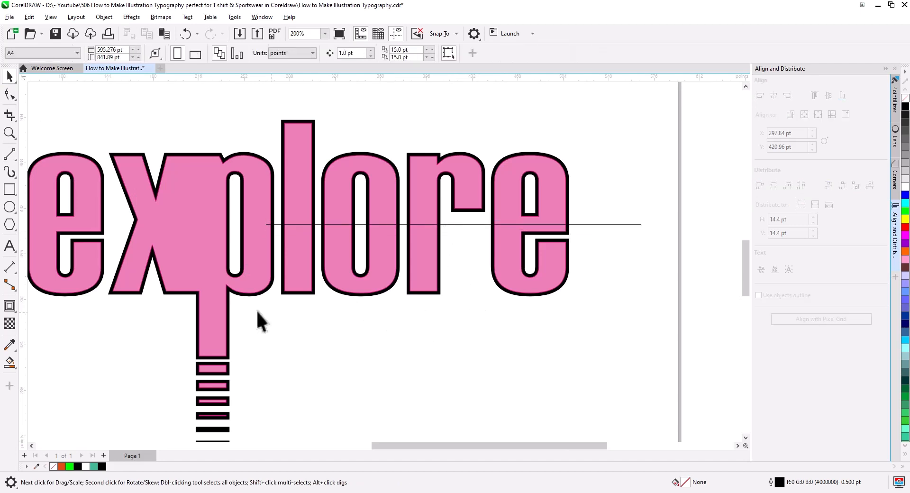
Smart Fill the areas of the letters e, r, o and l below the line with green and a hairline outline
left_click(6, 364)
left_click(53, 378)
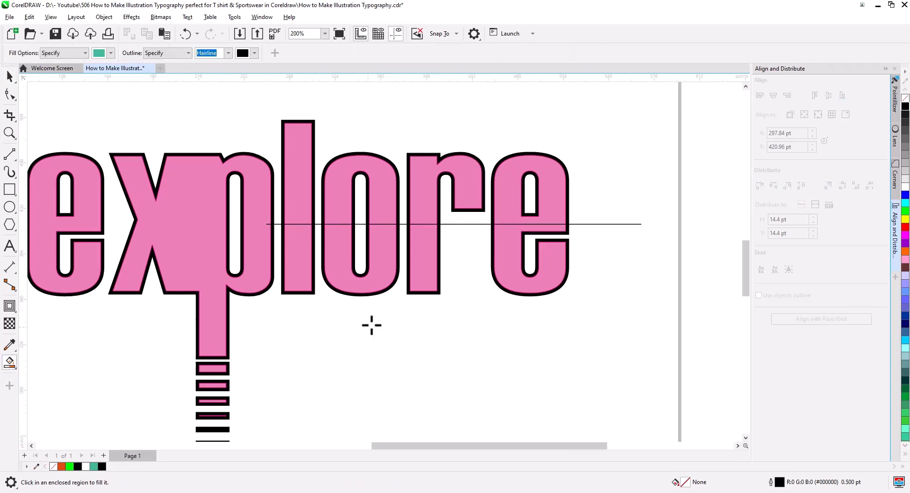
left_click(514, 286)
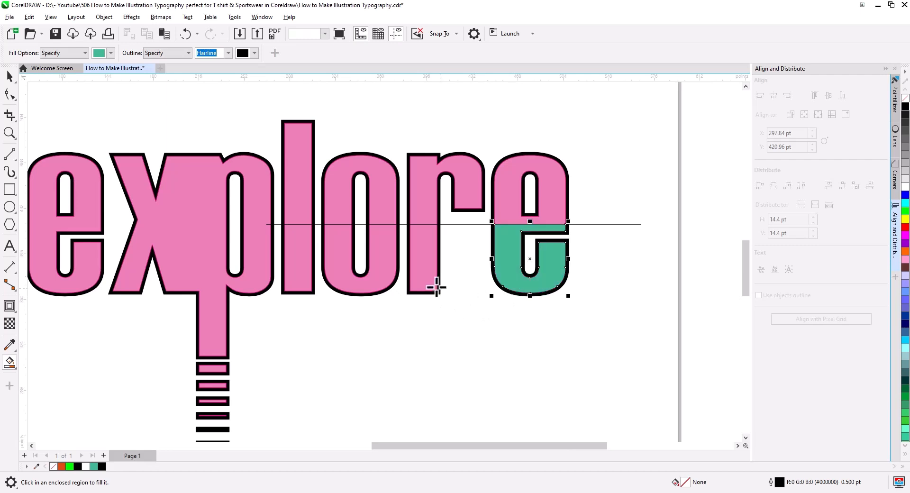
left_click(417, 279)
left_click(331, 287)
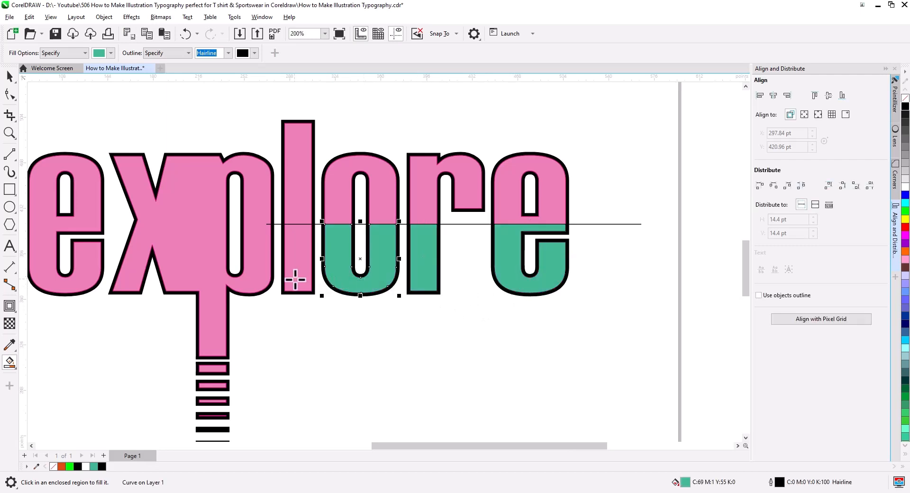
left_click(294, 284)
Delete the horizontal dividing line and the pink contour shape from the lettering
left_click(10, 75)
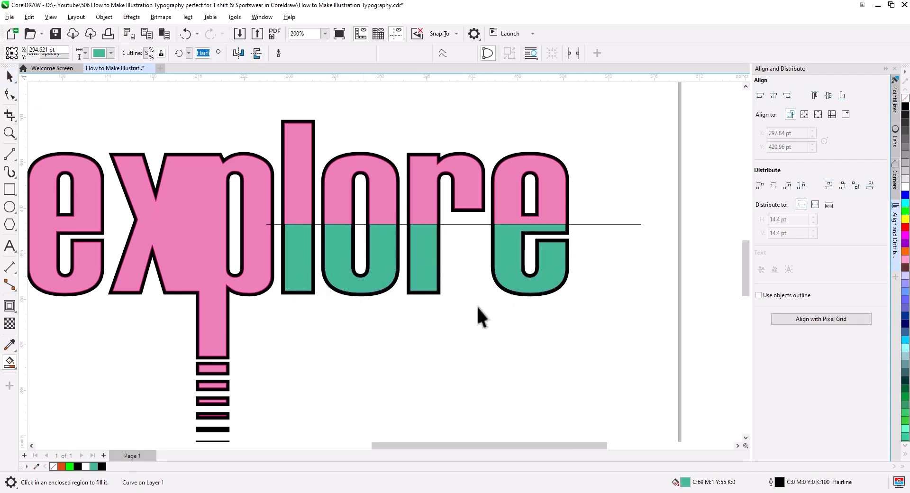
left_click(458, 224)
key("Delete")
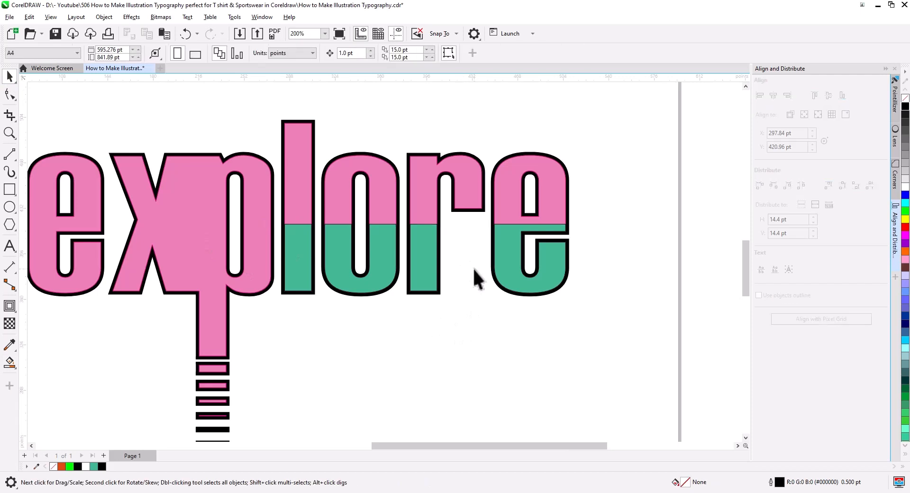
key("Delete")
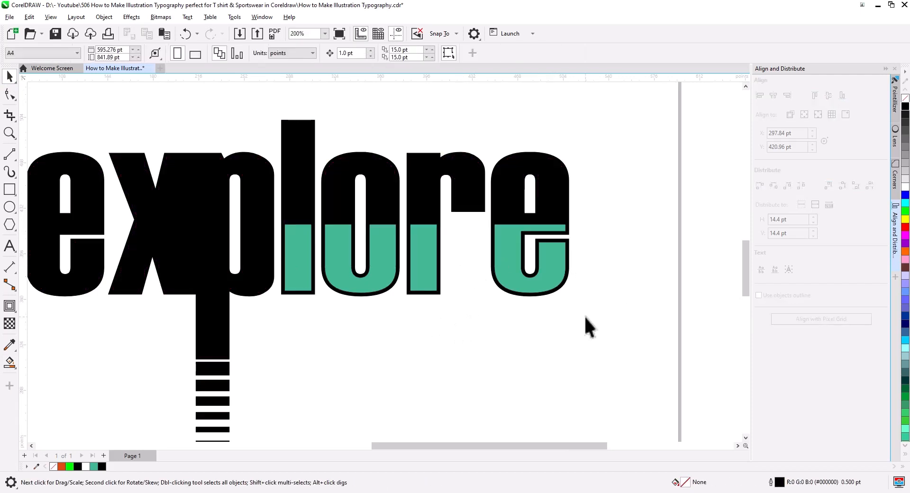
Draw a rectangle about 499 × 330 pt around the explore lettering and send it to the back
scroll(424, 280, "down", 3)
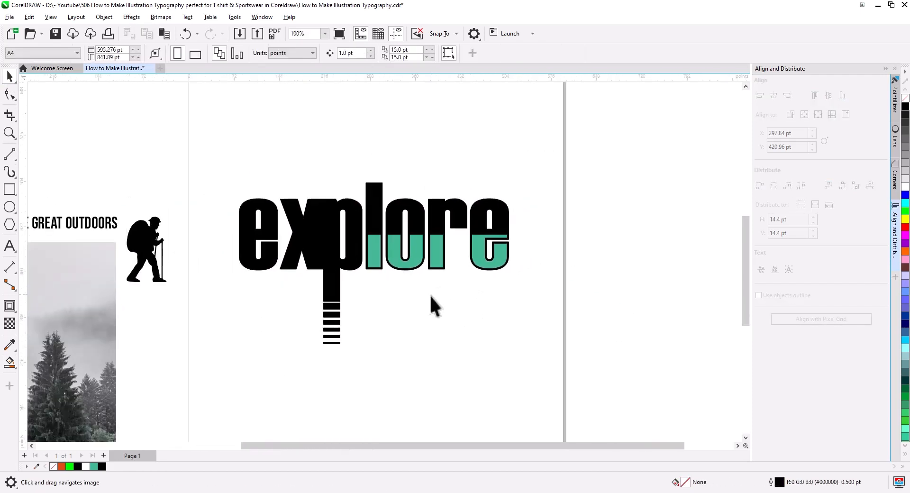
left_click(10, 189)
left_click_drag(292, 122, 606, 329)
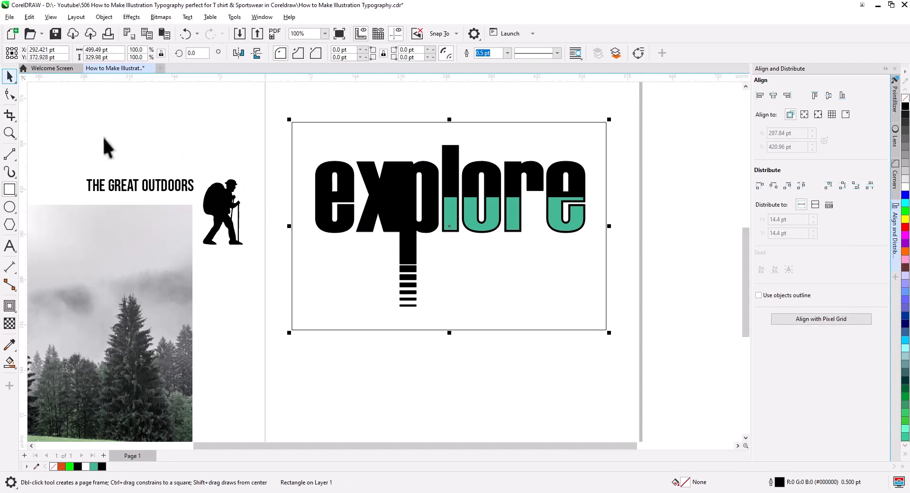
key("space")
right_click(496, 142)
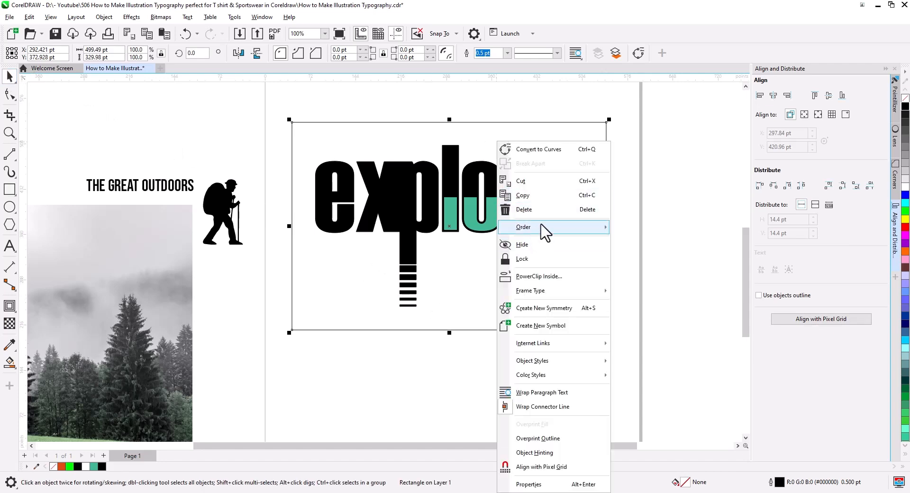
mouse_move(545, 228)
left_click(645, 241)
left_click(591, 210)
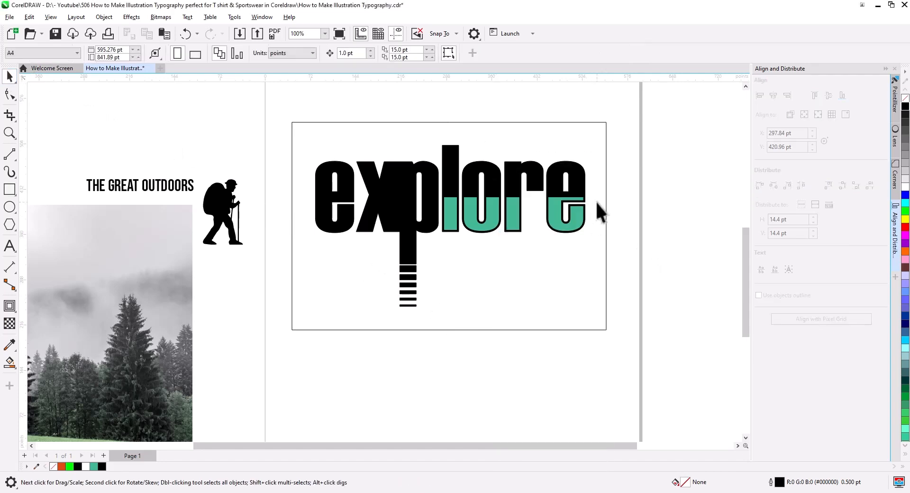
Fill the black explore lettering with white and remove its outline
left_click(582, 187)
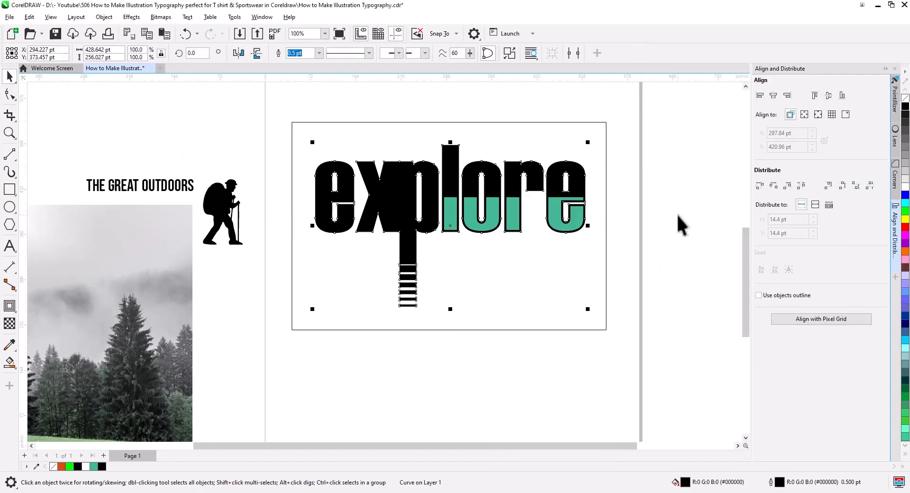
left_click(904, 187)
right_click(903, 101)
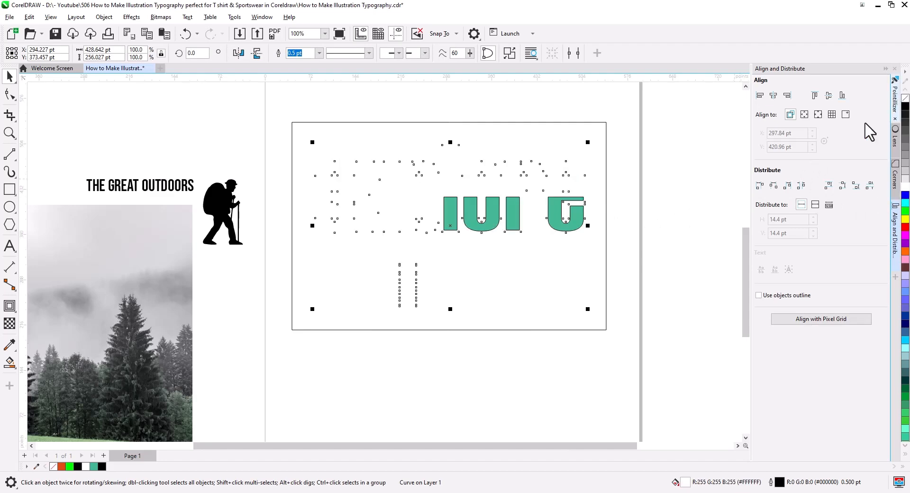
left_click(673, 215)
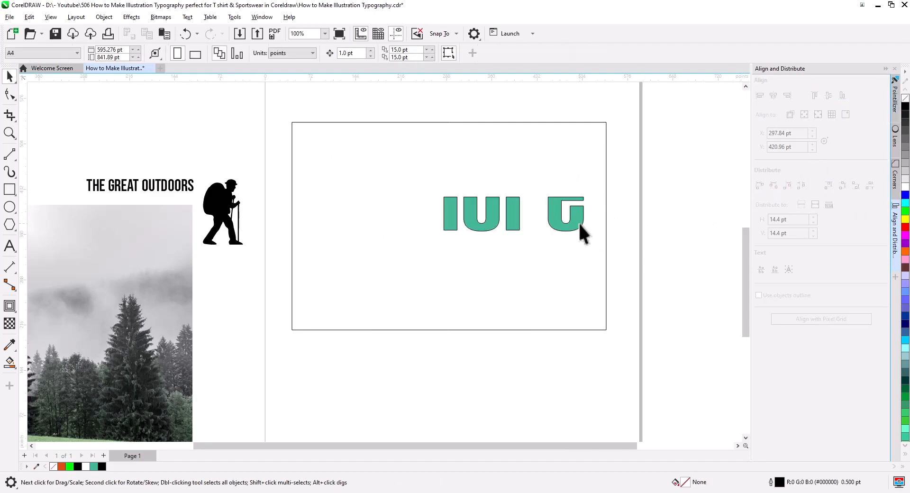
Fill the rectangle around the lettering with black and lock it
left_click(598, 123)
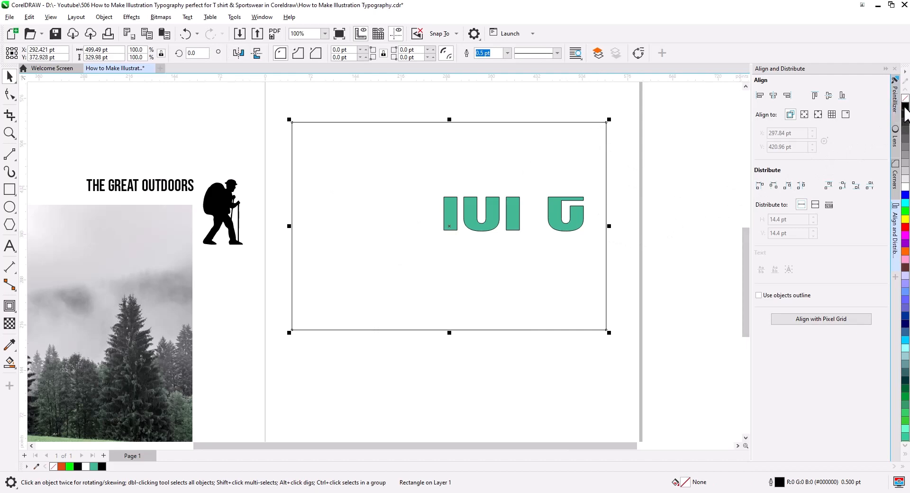
left_click(905, 107)
left_click(679, 223)
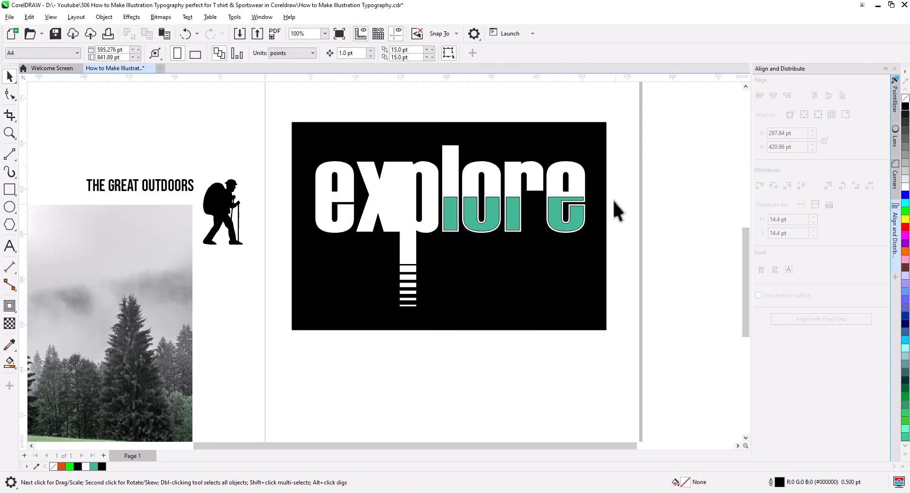
right_click(596, 143)
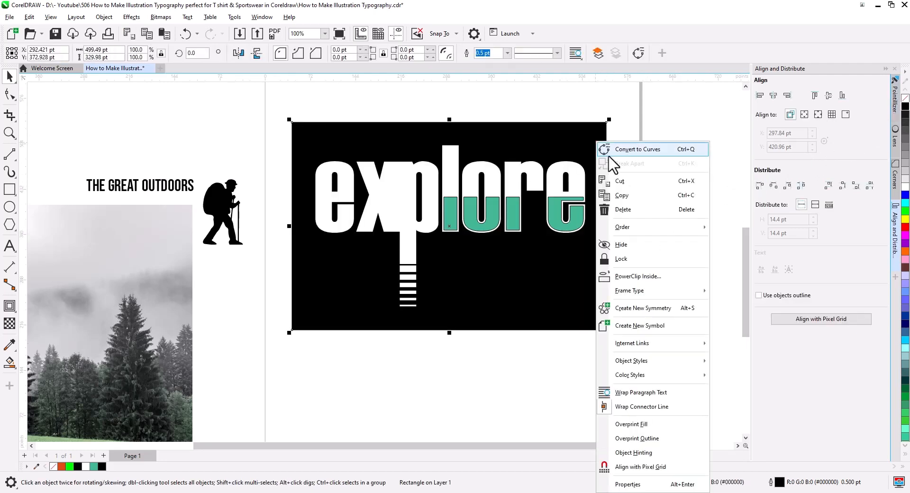
left_click(639, 260)
Remove the outline from the four green shapes in the lower half of "lore"
left_click(574, 227)
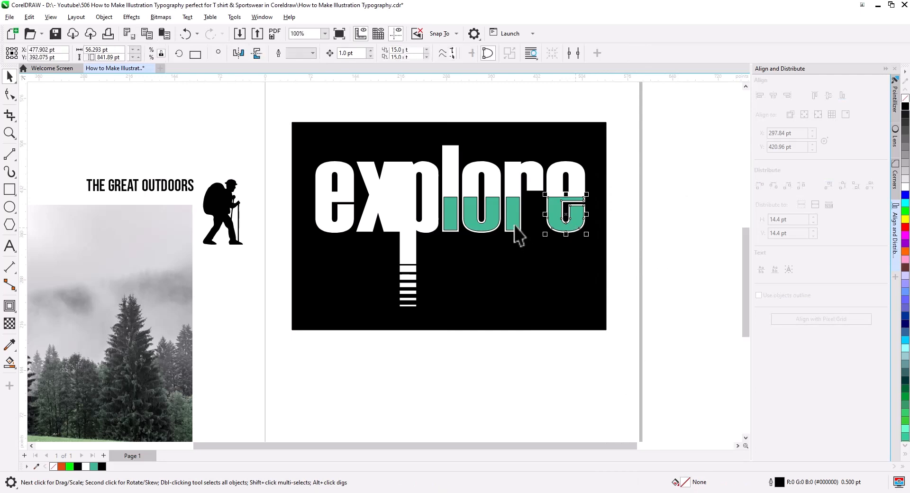
left_click(513, 223, "shift")
left_click(488, 223, "shift")
left_click(455, 227, "shift")
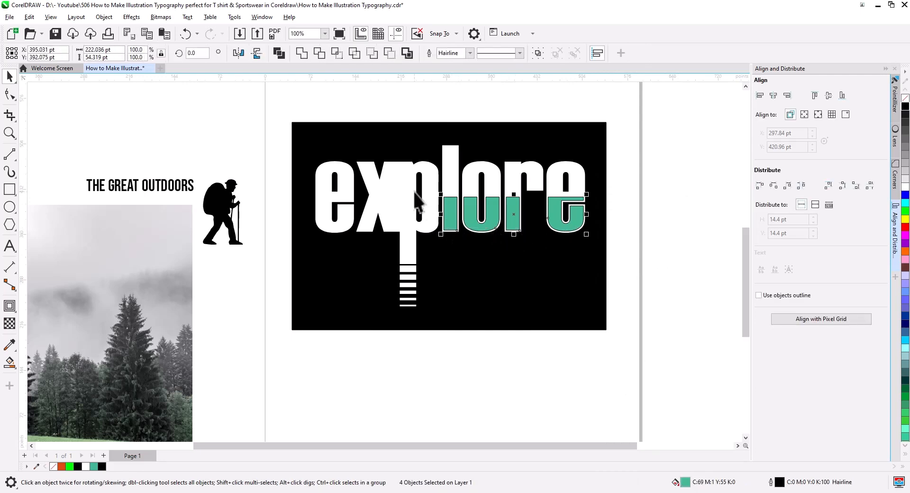
right_click(905, 98)
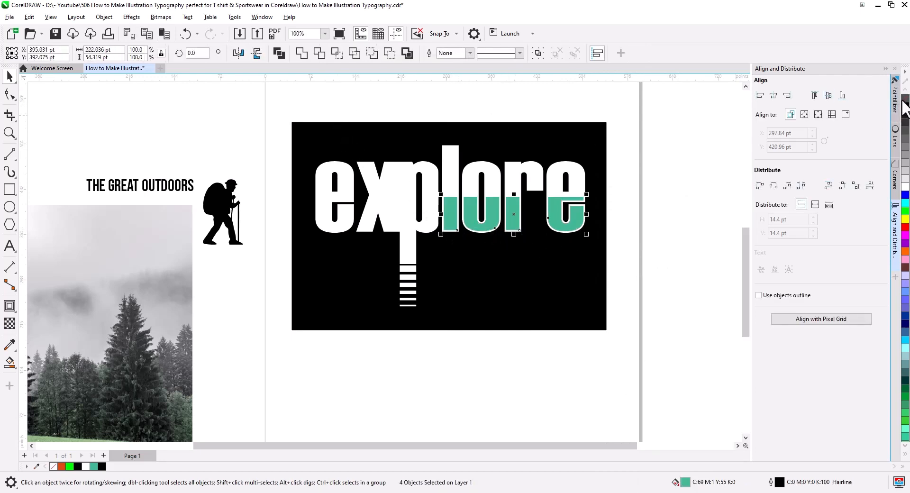
Fill the four green shapes in the lower half of "lore" with black
left_click(645, 241)
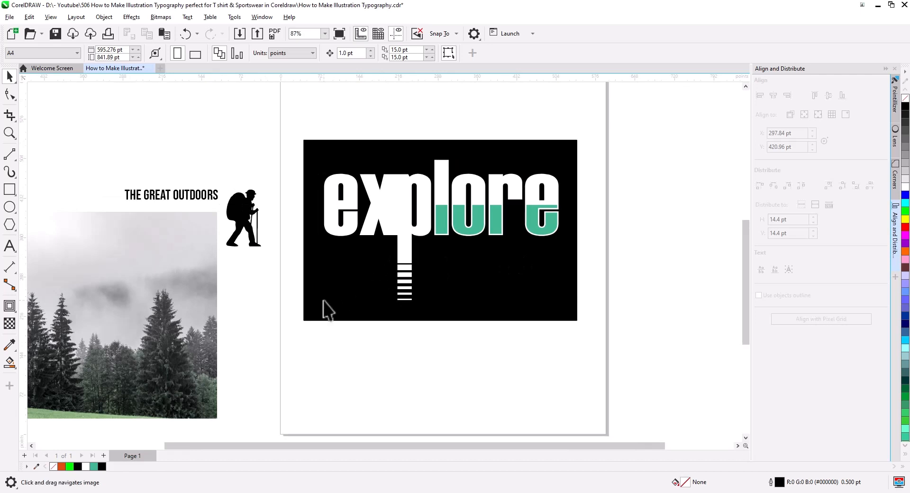
scroll(331, 318, "down", 1)
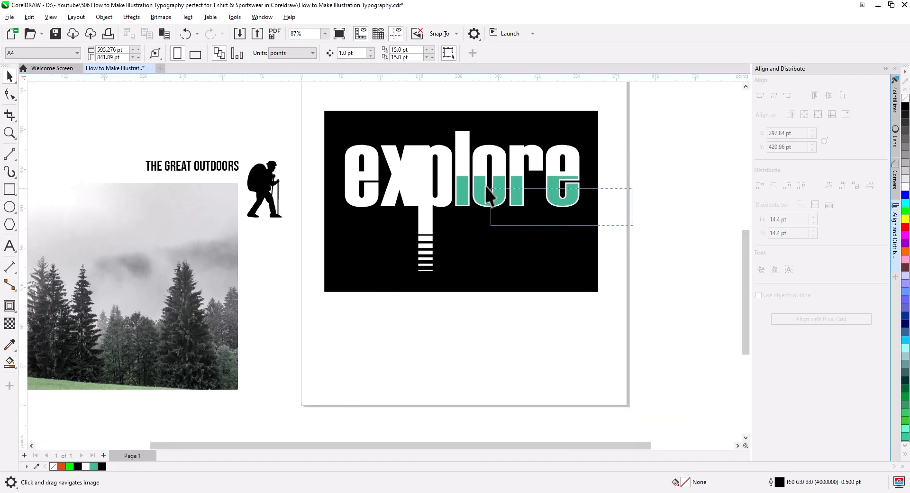
left_click_drag(445, 165, 445, 165)
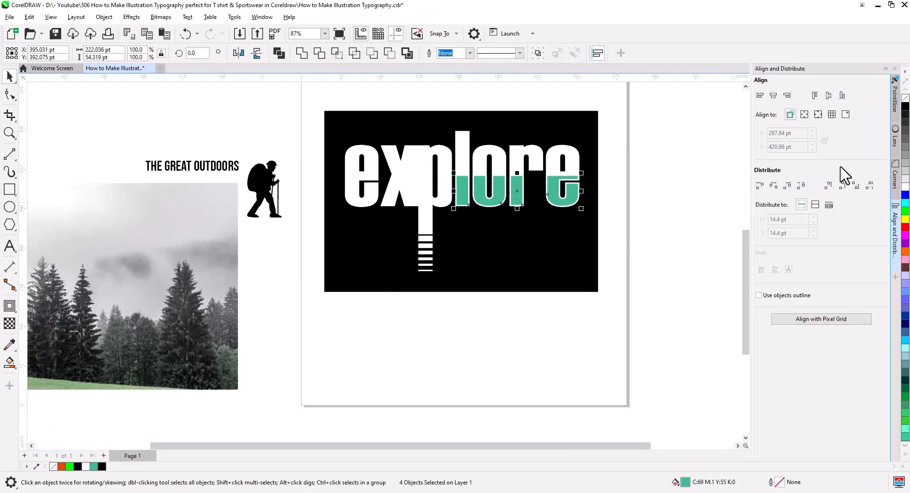
left_click(905, 106)
left_click(633, 271)
Move the forest photo beneath the explore artwork and crop it to the group of treetops, about 276 × 133 pt
left_click_drag(475, 348, 531, 338)
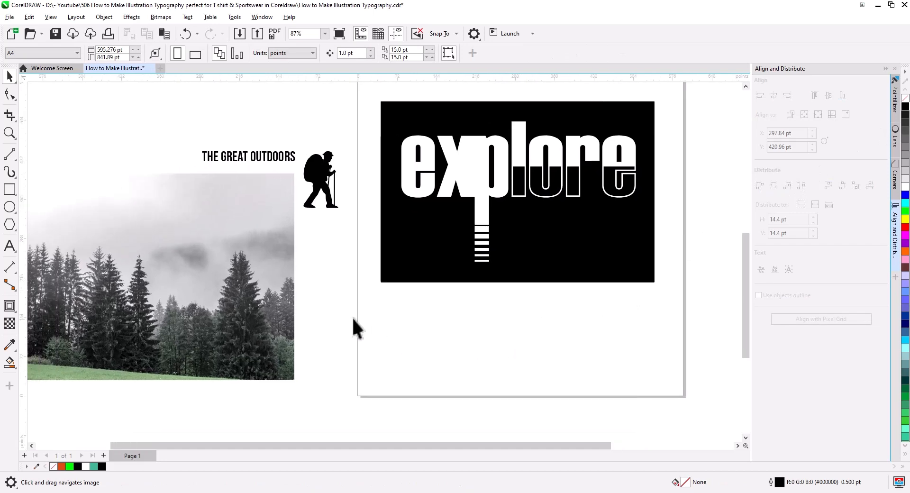
left_click_drag(236, 300, 577, 324)
scroll(453, 299, "up", 3)
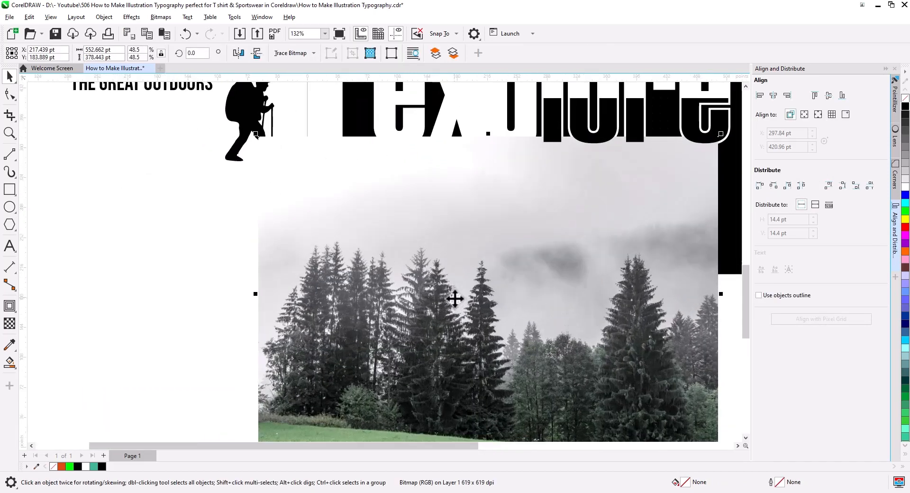
left_click(10, 115)
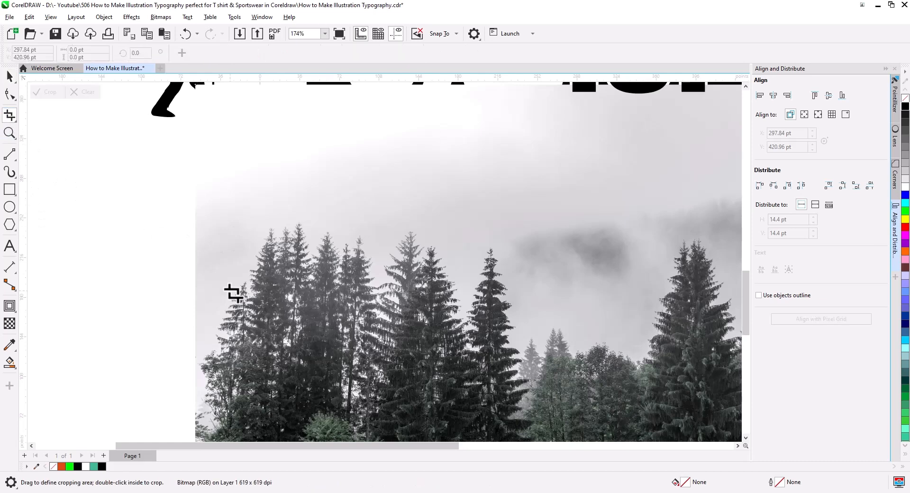
left_click_drag(504, 370, 525, 361)
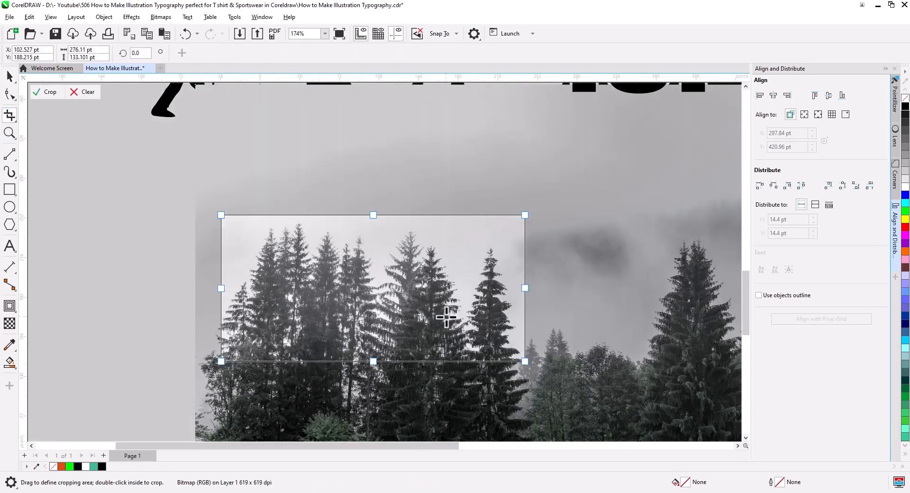
double_click(426, 337)
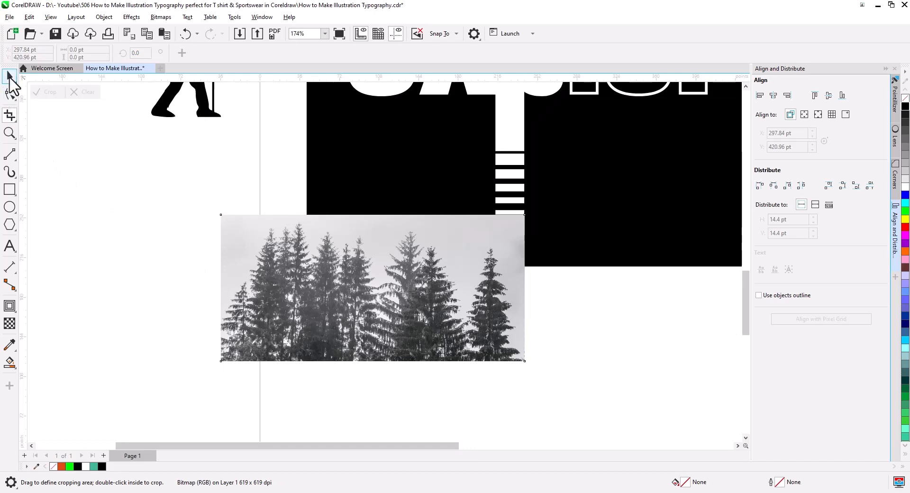
left_click(9, 75)
Turn the cropped tree photo into a black silhouette in the Image Adjustment Lab with brightness -42 and contrast 100
left_click(132, 17)
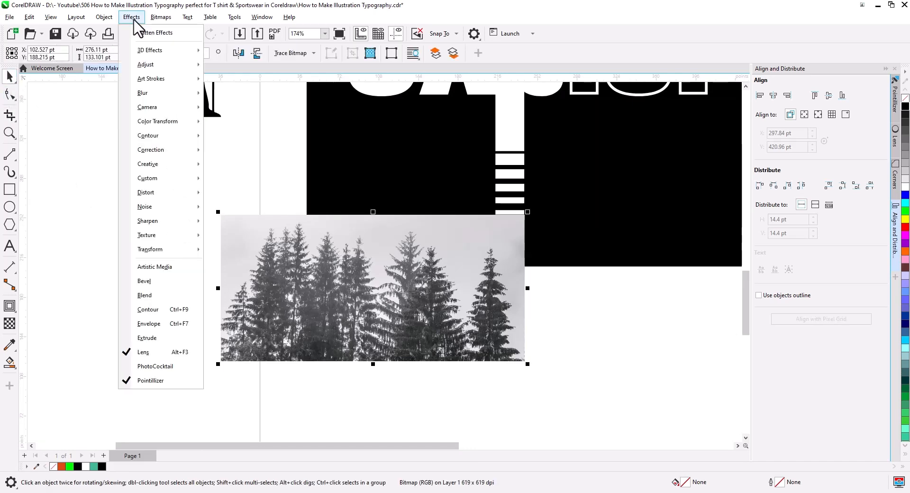
mouse_move(151, 67)
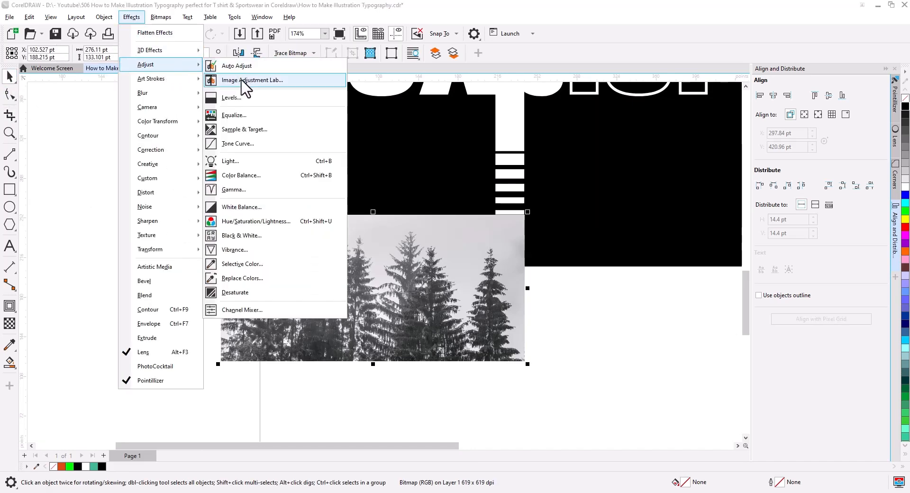
left_click(240, 80)
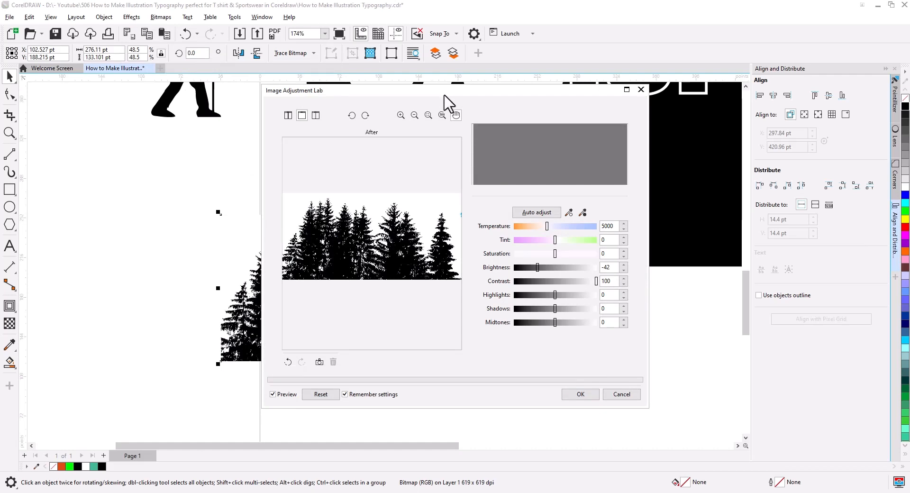
left_click_drag(447, 101, 673, 142)
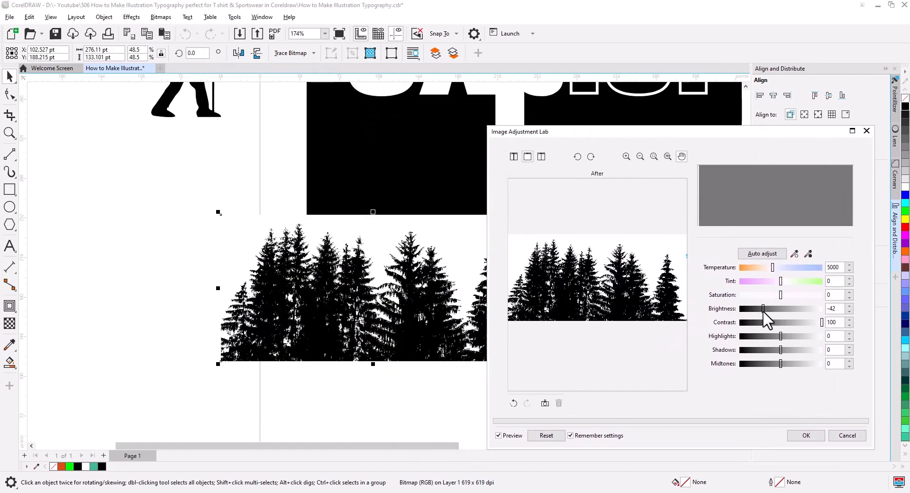
left_click_drag(763, 309, 763, 309)
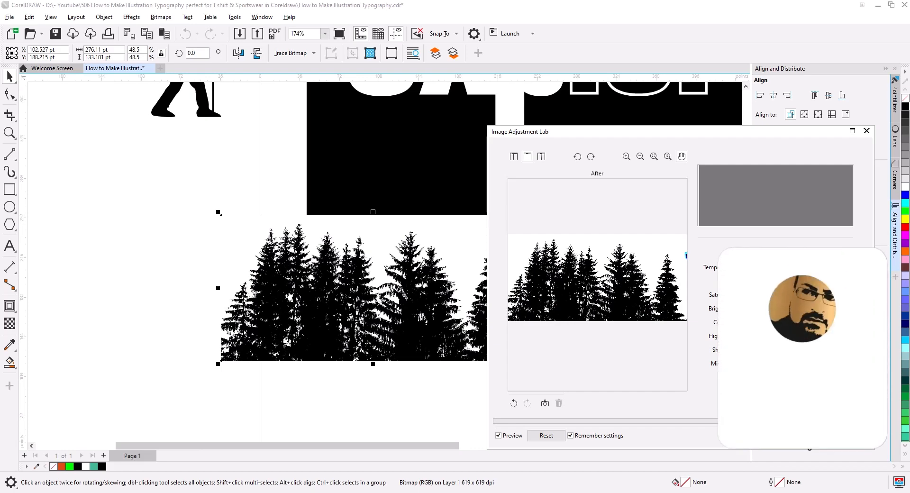
left_click(805, 435)
Move the tree bitmap below the black rectangle and reshape its upper-right corner inward to cut off the stray blue spot
left_click_drag(592, 325, 546, 215)
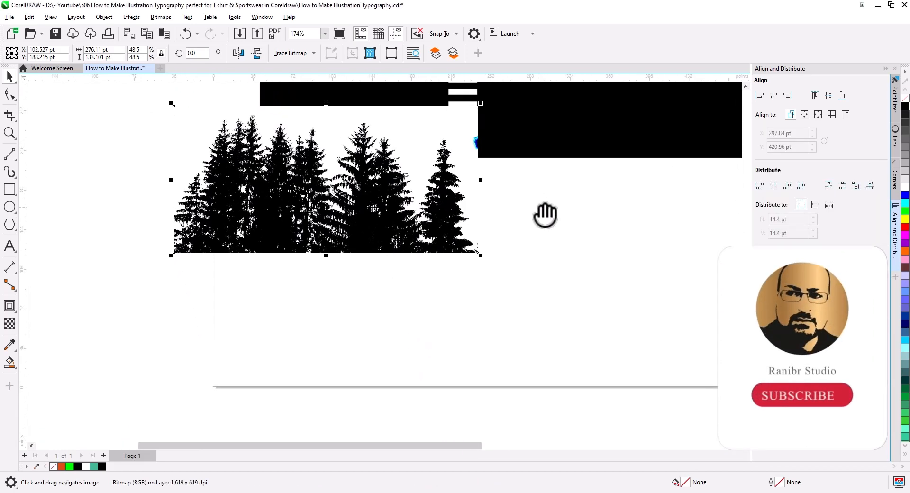
left_click_drag(411, 196, 479, 306)
left_click_drag(601, 345, 584, 311)
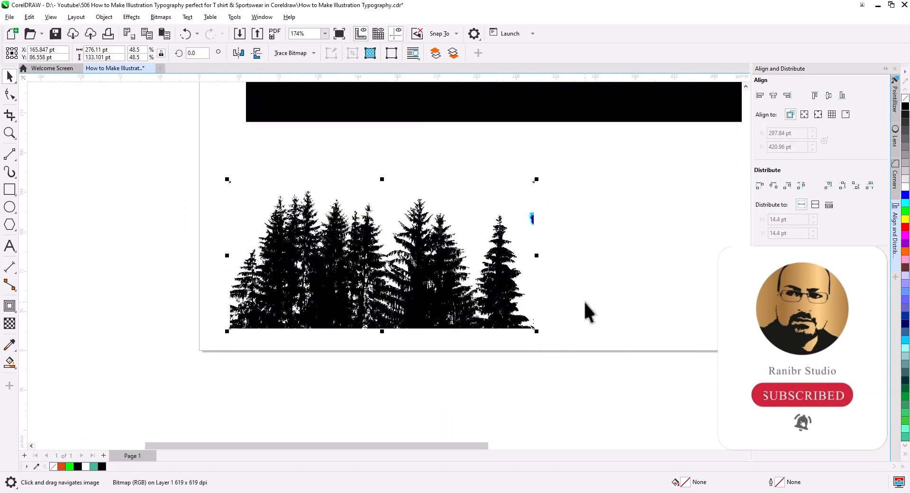
left_click(10, 95)
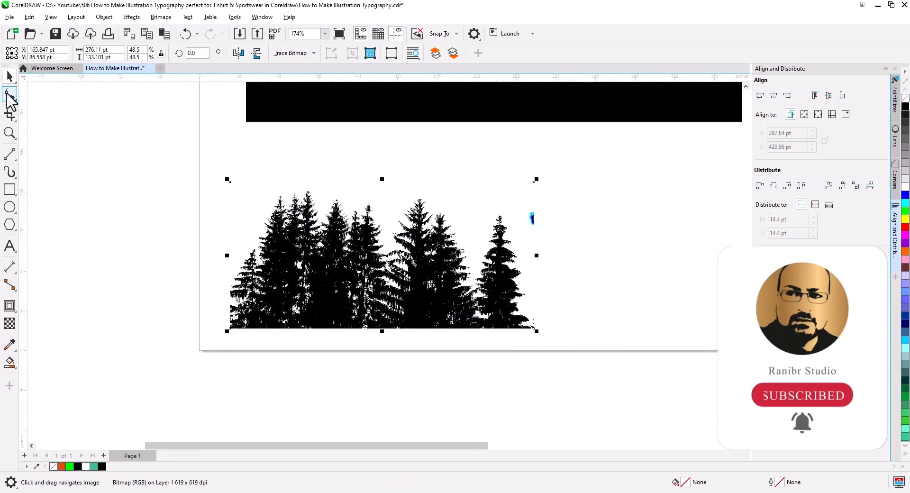
double_click(533, 237)
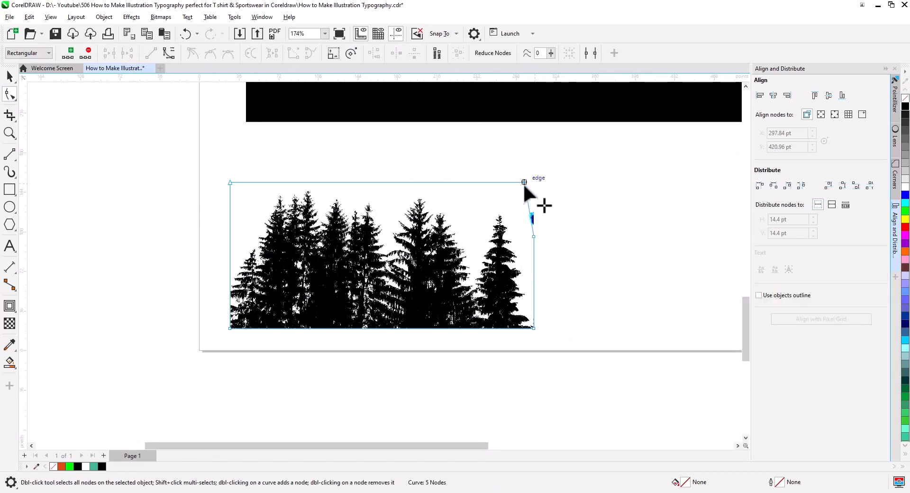
left_click_drag(524, 186, 517, 186)
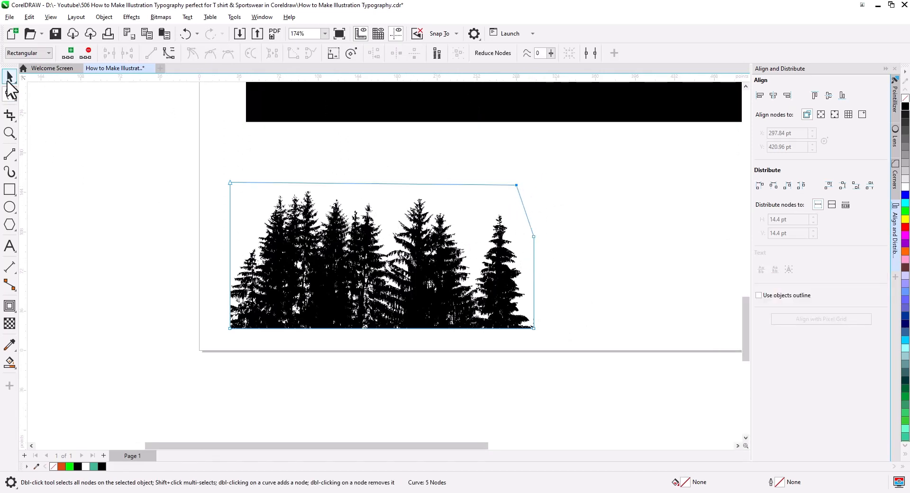
left_click(9, 77)
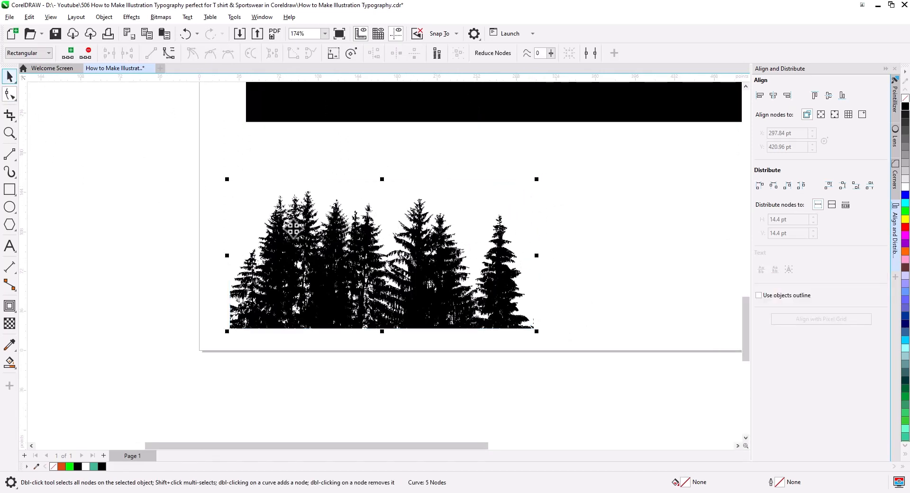
Convert the reshaped tree image to a 300 dpi RGB bitmap with anti-aliasing and a transparent background
left_click(160, 17)
left_click(184, 33)
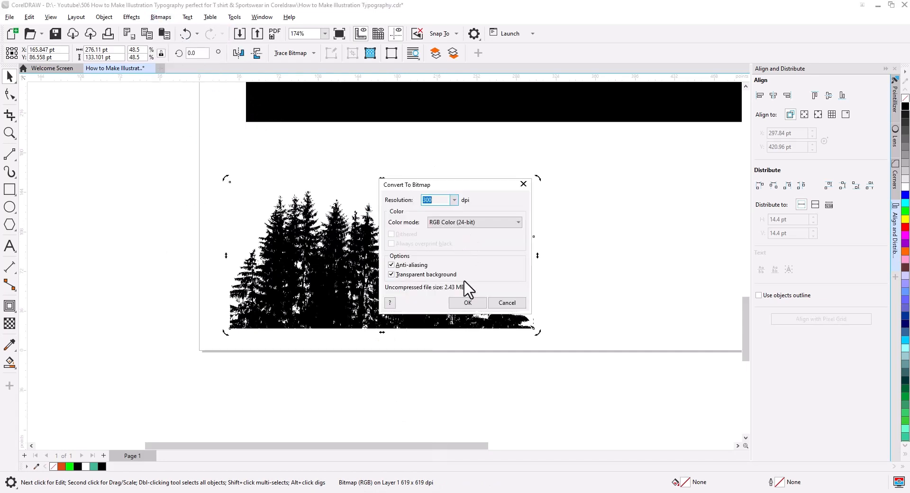
left_click(469, 304)
Outline-trace the tree bitmap as a low quality image with detail 93, removing white as the specified color from the entire image
right_click(426, 291)
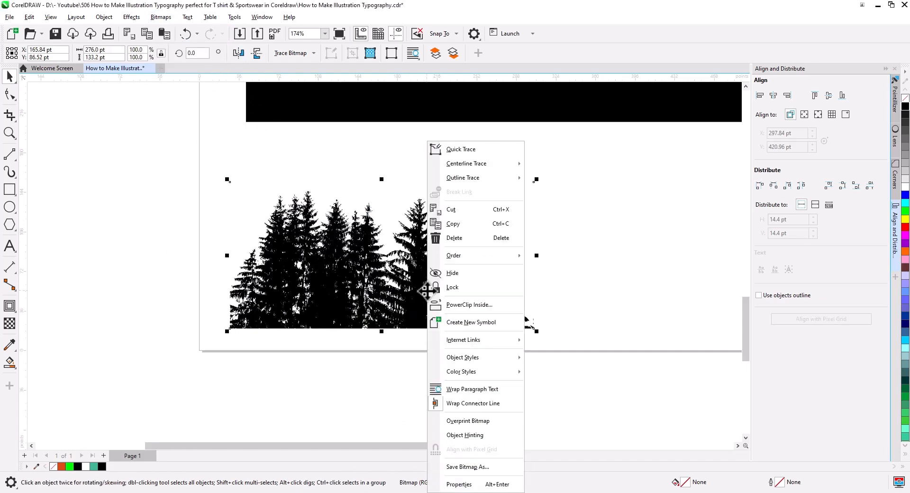
mouse_move(473, 184)
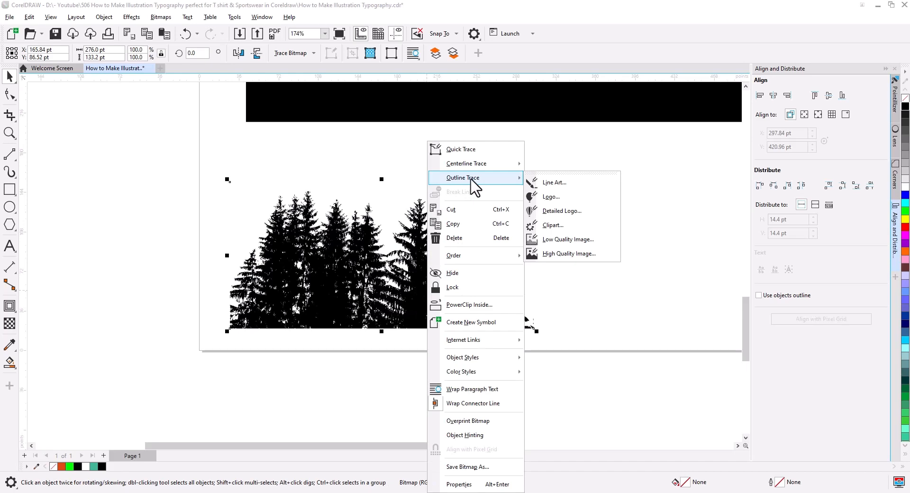
left_click(568, 242)
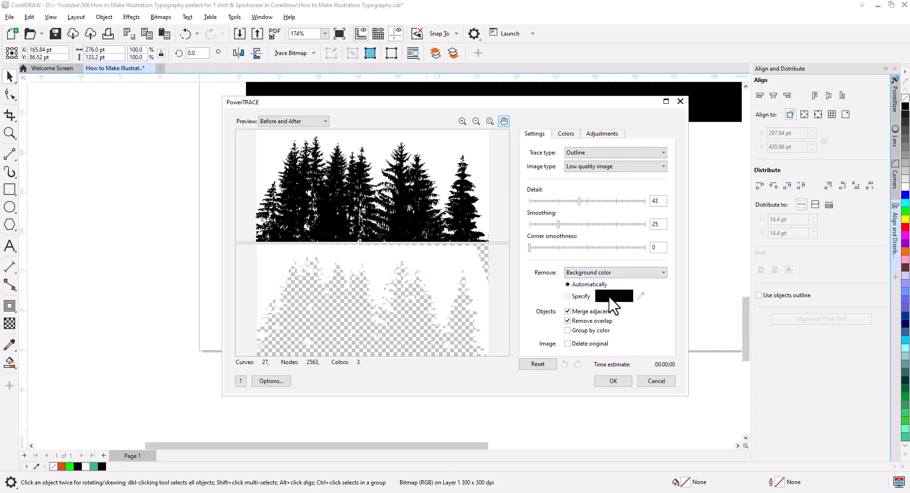
left_click(576, 297)
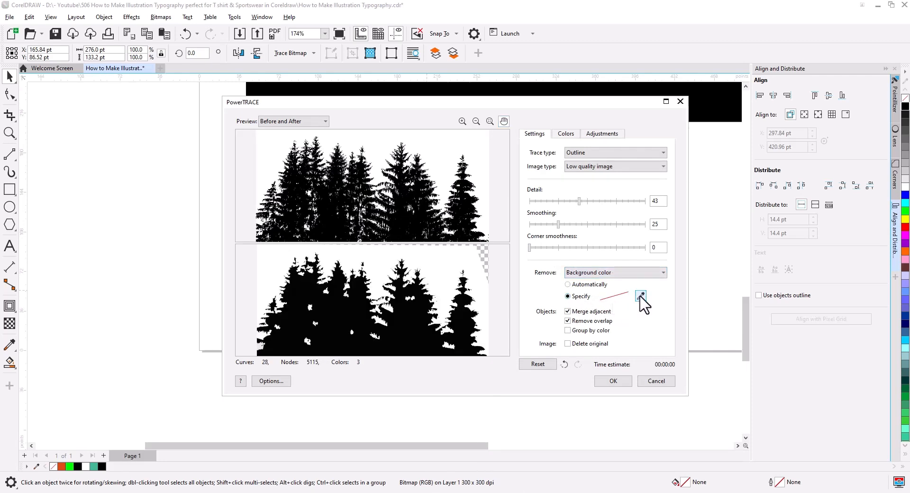
left_click(453, 264)
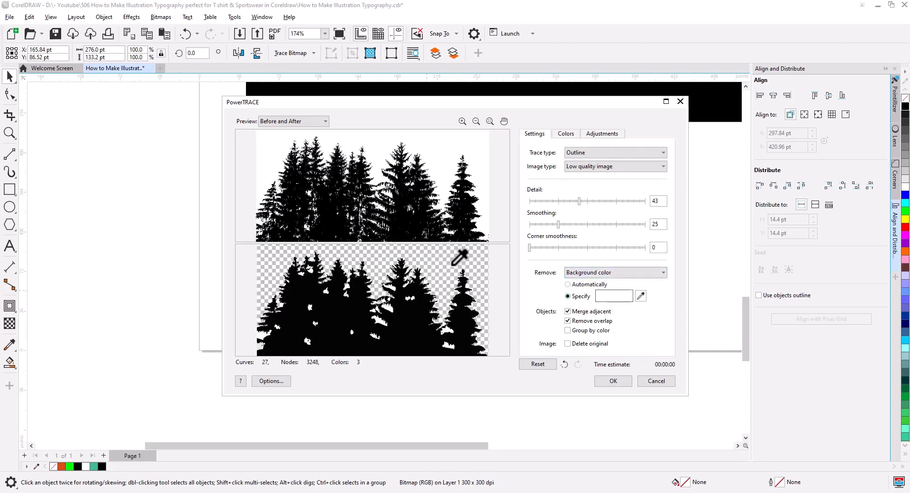
left_click(618, 272)
left_click(601, 297)
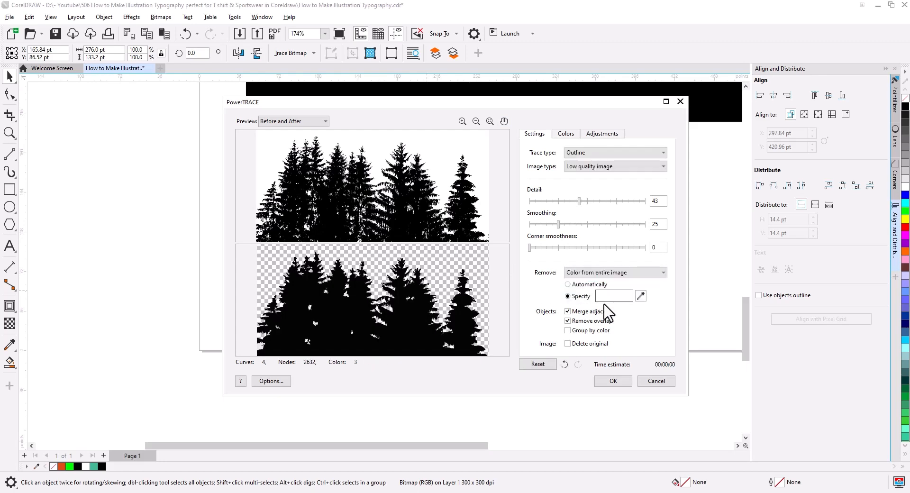
left_click_drag(579, 201, 637, 201)
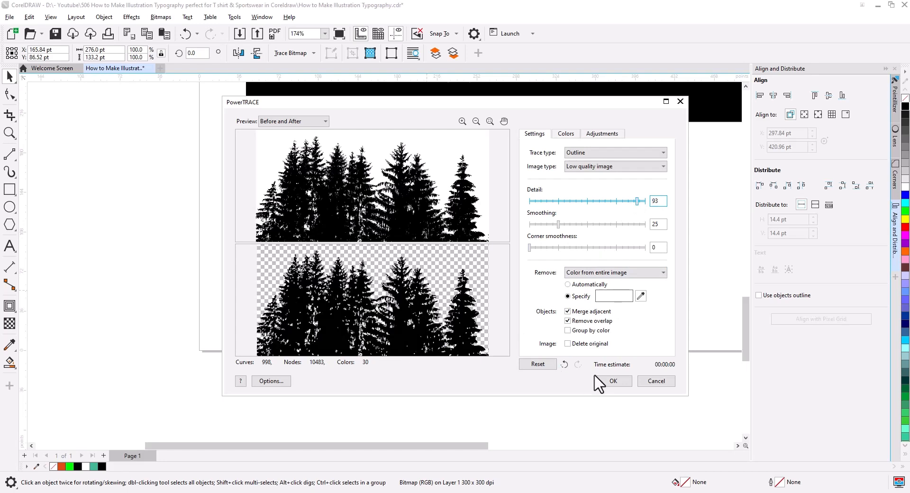
left_click(614, 381)
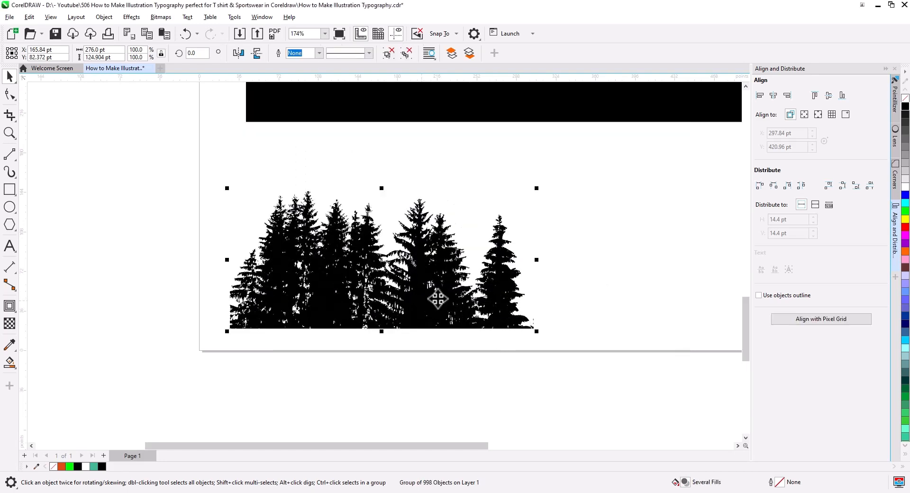
Move the traced trees aside and delete the original tree bitmap
mouse_move(416, 294)
left_mouse_down()
mouse_move(645, 243)
mouse_move(645, 224)
left_mouse_up()
left_click(469, 309)
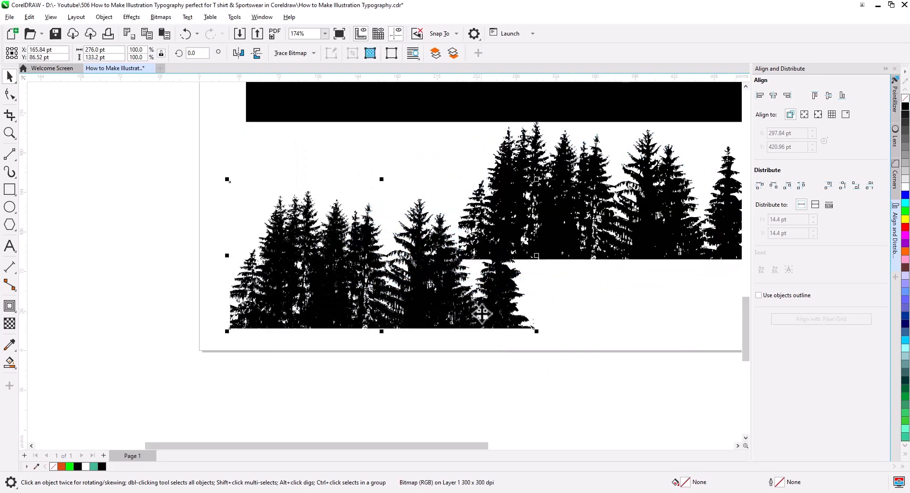
key("Delete")
Reposition the traced trees below the black rectangle and fill them with orange #DB4B13
left_click(544, 255)
left_click_drag(549, 260, 428, 285)
left_click(62, 466)
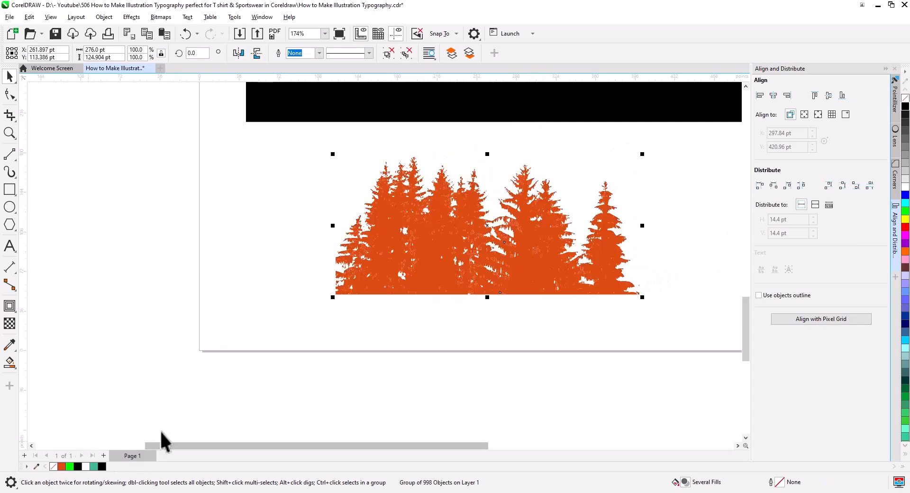
Move the orange trees onto the black rectangle so they overlap the lower half of "lore"
scroll(434, 314, "down", 1)
mouse_move(477, 336)
left_mouse_down()
mouse_move(394, 379)
mouse_move(363, 413)
left_mouse_up()
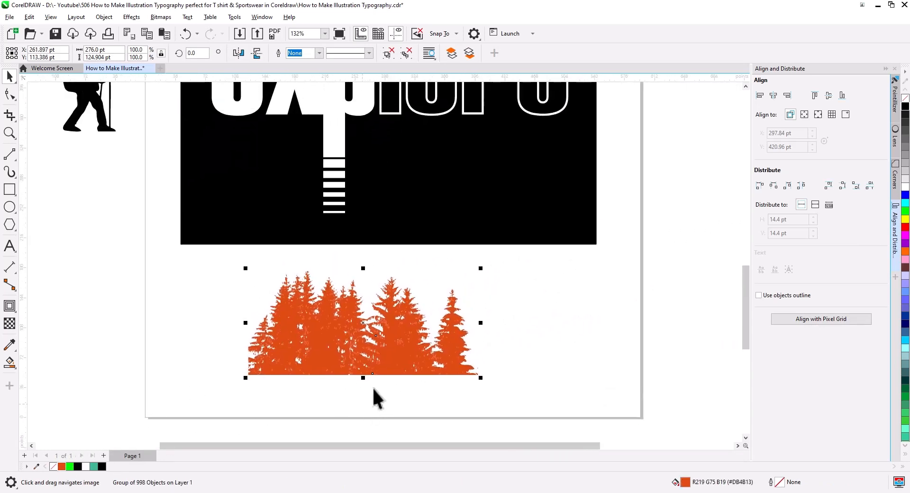
mouse_move(394, 356)
left_mouse_down()
mouse_move(372, 401)
mouse_move(483, 212)
mouse_move(488, 189)
mouse_move(521, 183)
mouse_move(517, 230)
left_mouse_up()
left_click(579, 171)
scroll(538, 155, "up", 2)
PowerClip the orange trees inside the combined black lower halves of the letters l and o
left_click(480, 263)
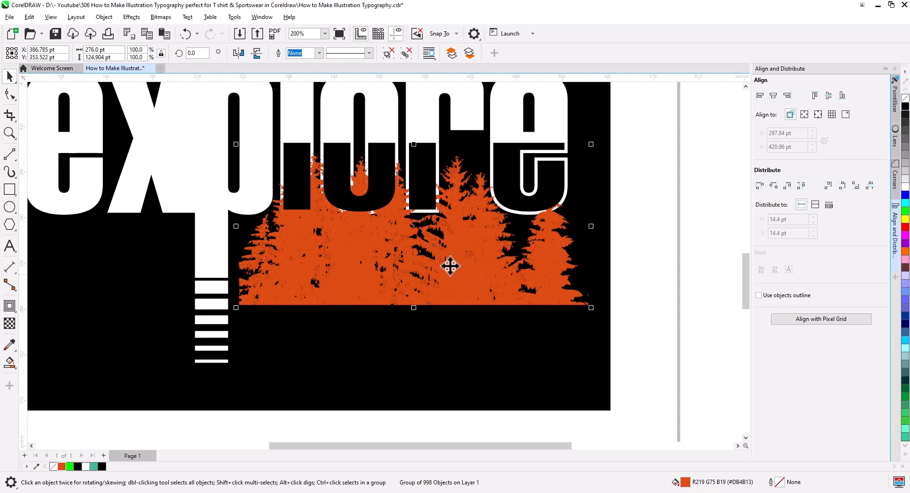
left_click(295, 176)
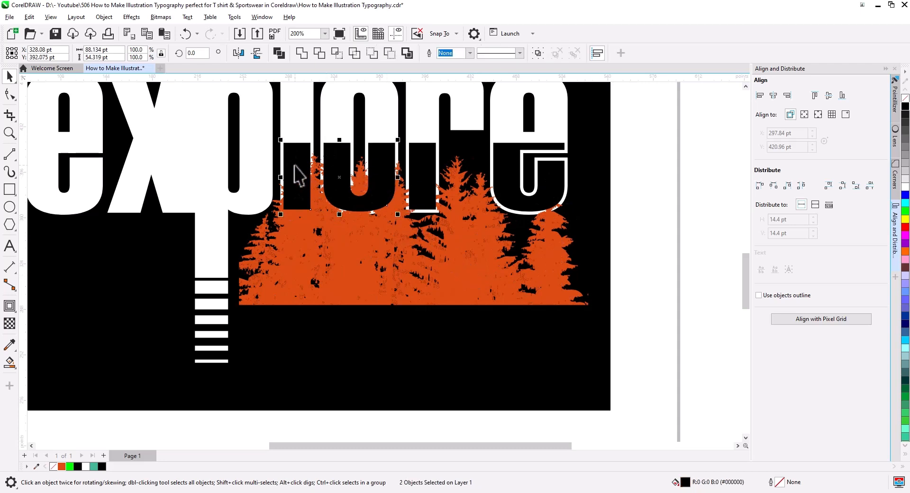
left_click(339, 237)
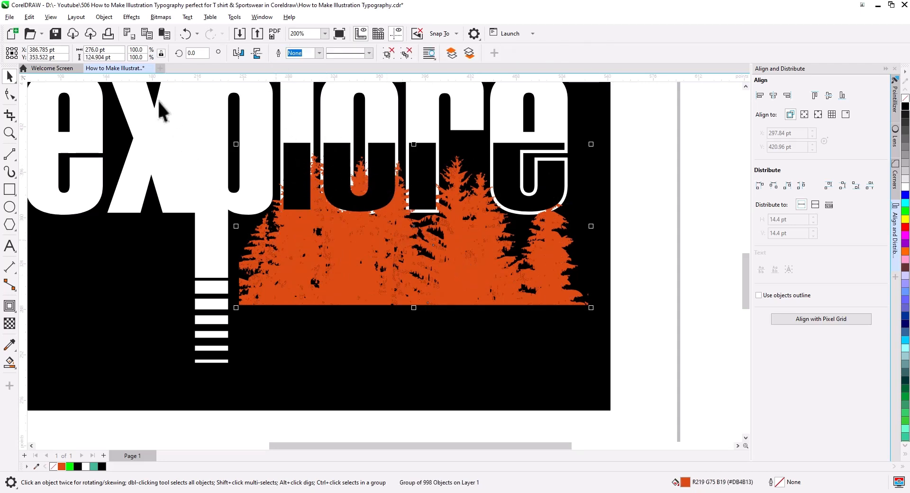
left_click(165, 36)
right_click(359, 128)
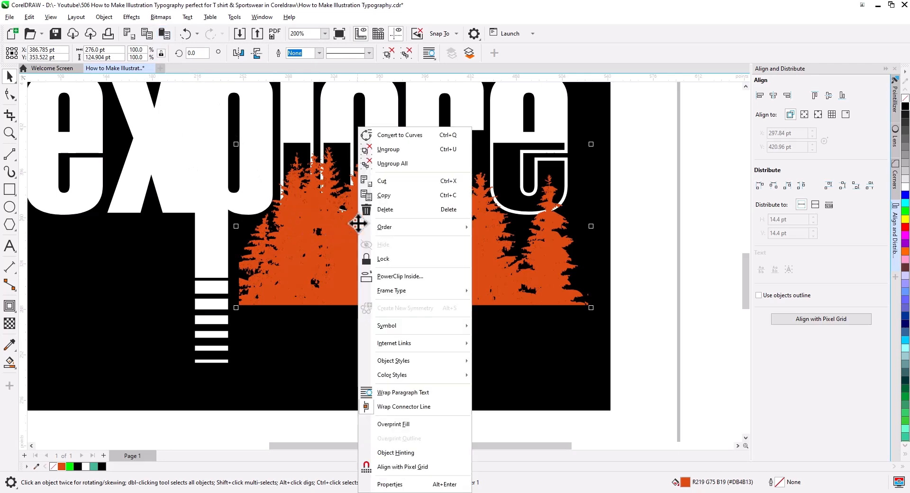
left_click(400, 275)
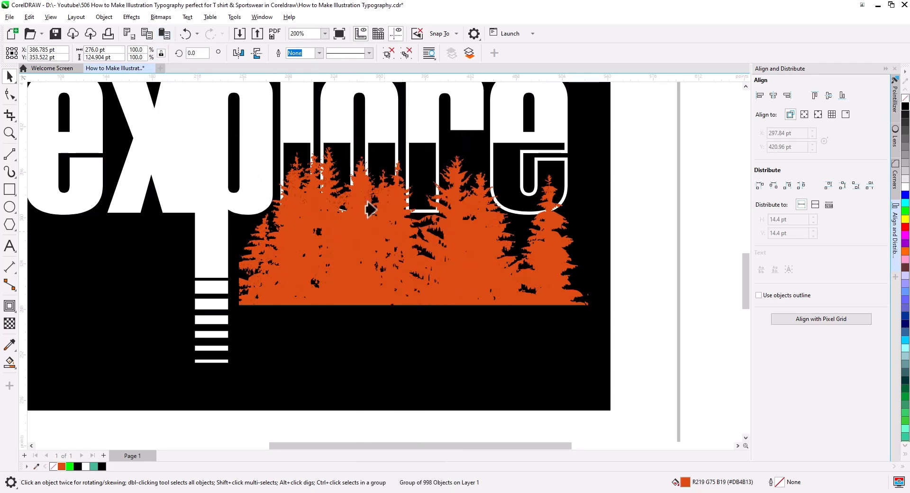
left_click(379, 175)
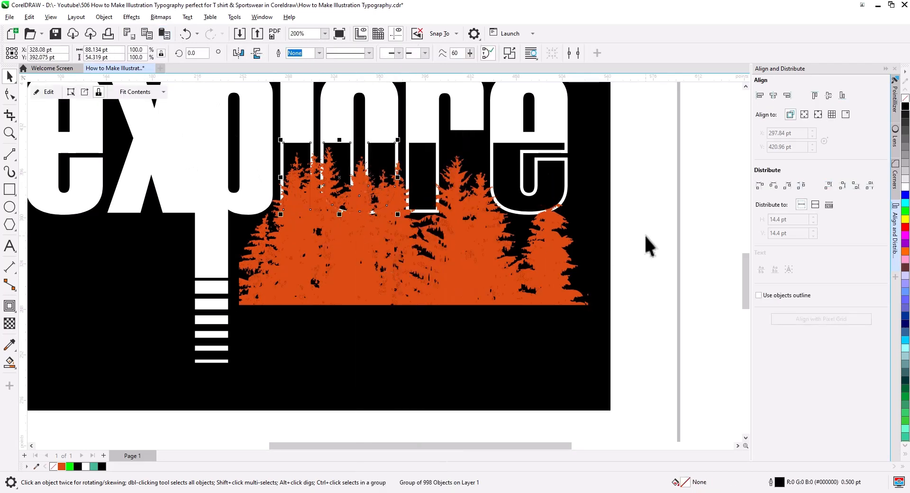
Make a spare copy of the trees and PowerClip the trees placed over the r inside its black lower half
left_click_drag(465, 258, 544, 316)
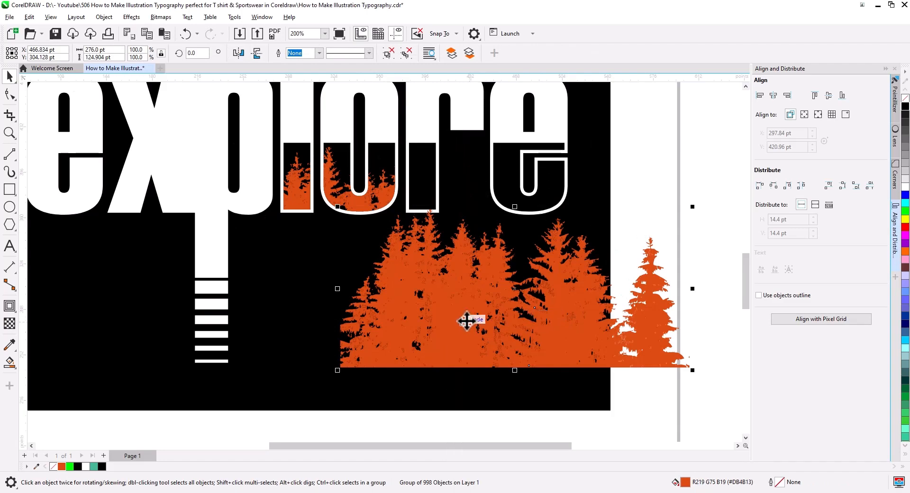
left_click_drag(467, 327, 608, 313)
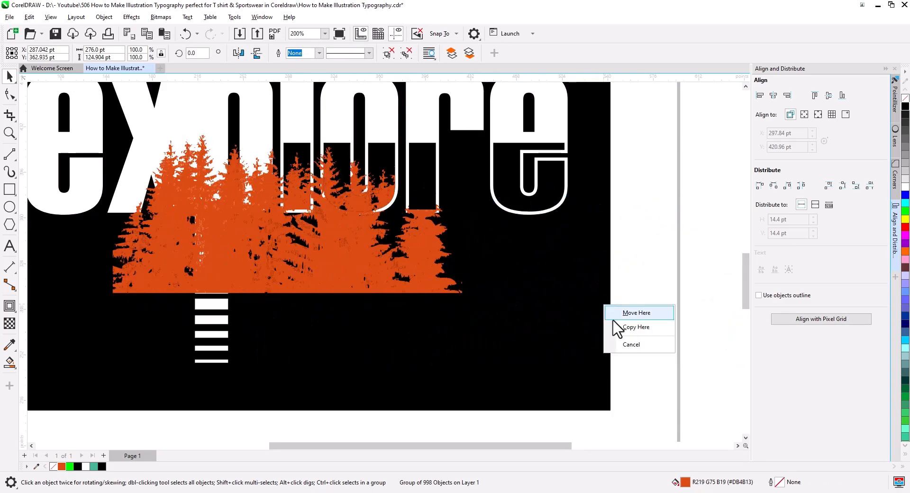
left_click(630, 328)
right_click(415, 266)
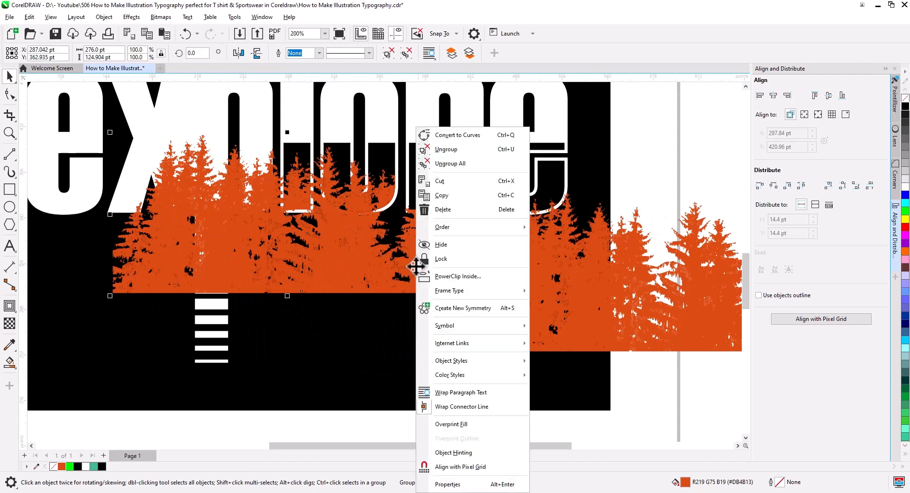
left_click(456, 276)
left_click(426, 188)
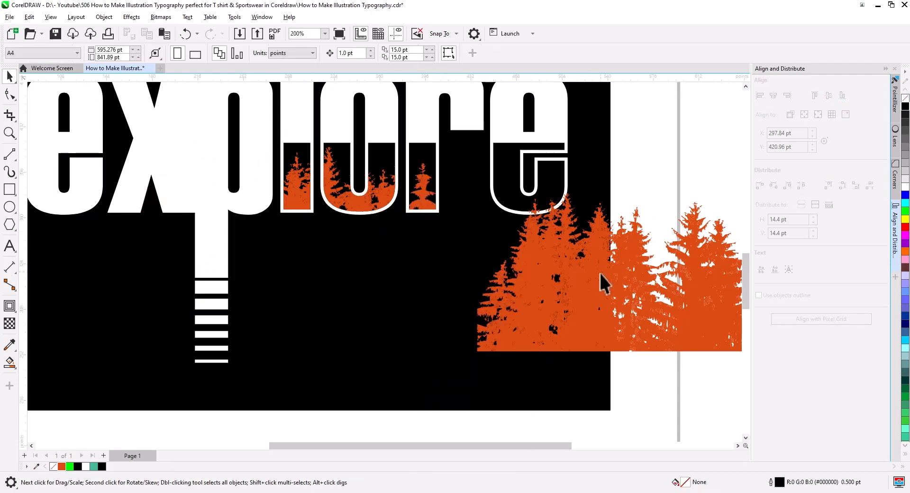
Move the remaining trees over the last e and PowerClip them inside its black lower shape
left_click_drag(599, 272, 553, 242)
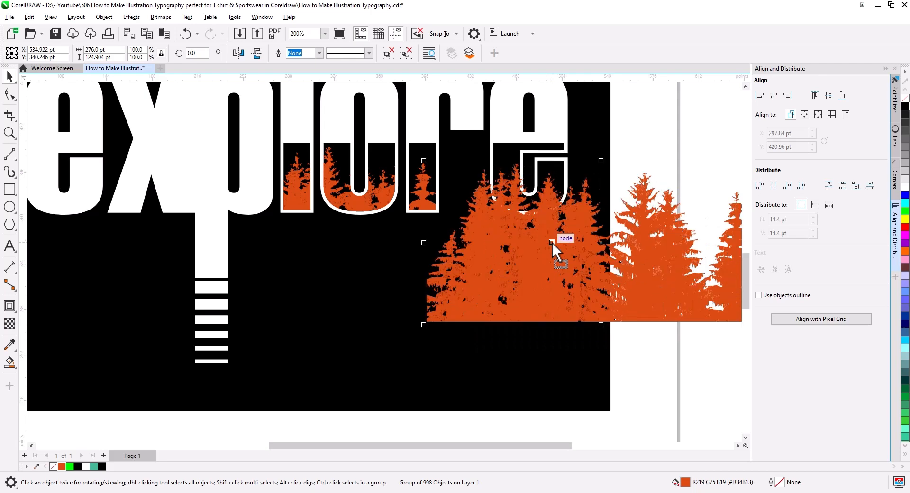
right_click(552, 242)
left_click(592, 283)
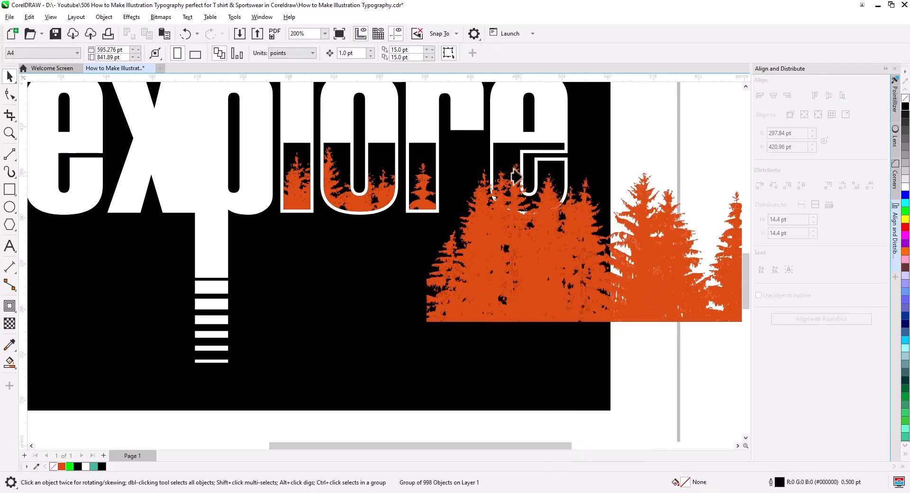
left_click(502, 156)
scroll(533, 237, "down", 3)
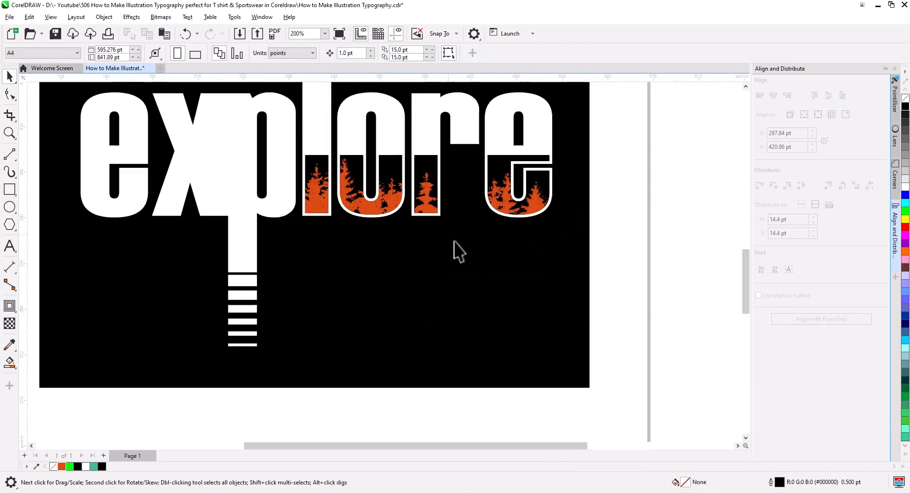
left_click_drag(463, 263, 494, 286)
scroll(576, 289, "down", 1)
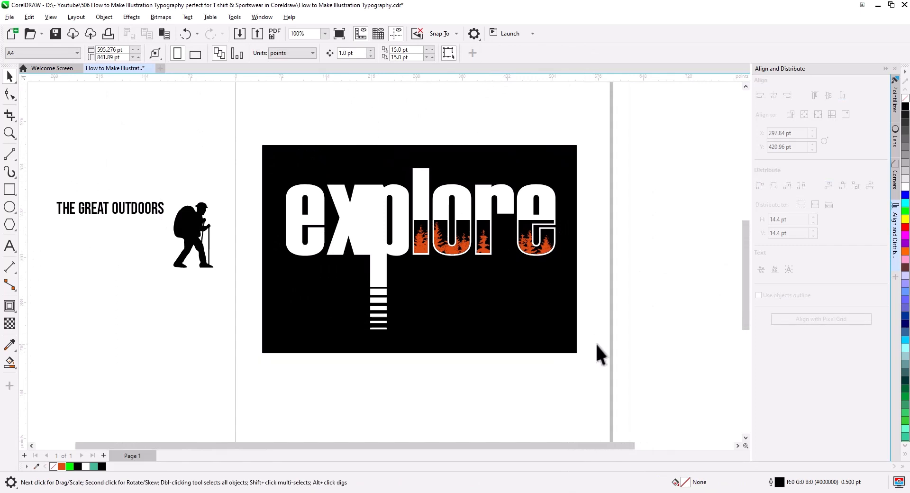
left_click_drag(322, 218, 278, 166)
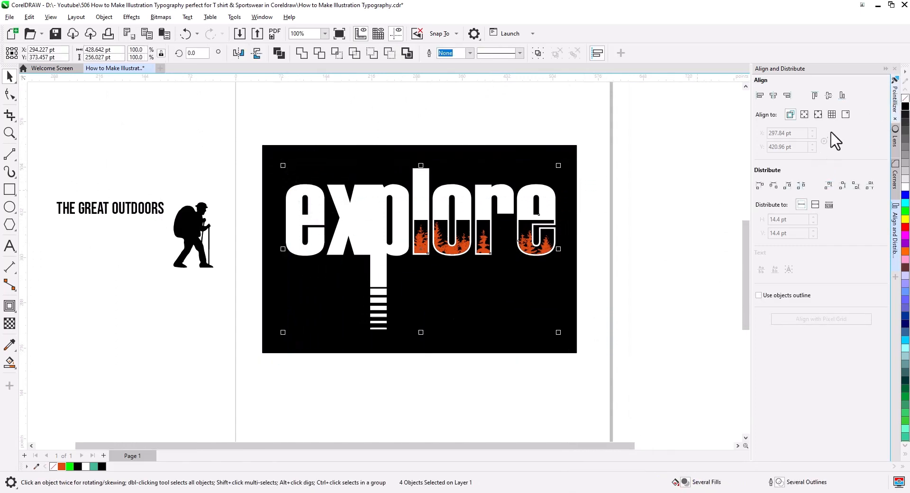
key("Escape")
Move the black hiker silhouette onto the x and p so its front foot stands at the top of the p stem
left_click(195, 239)
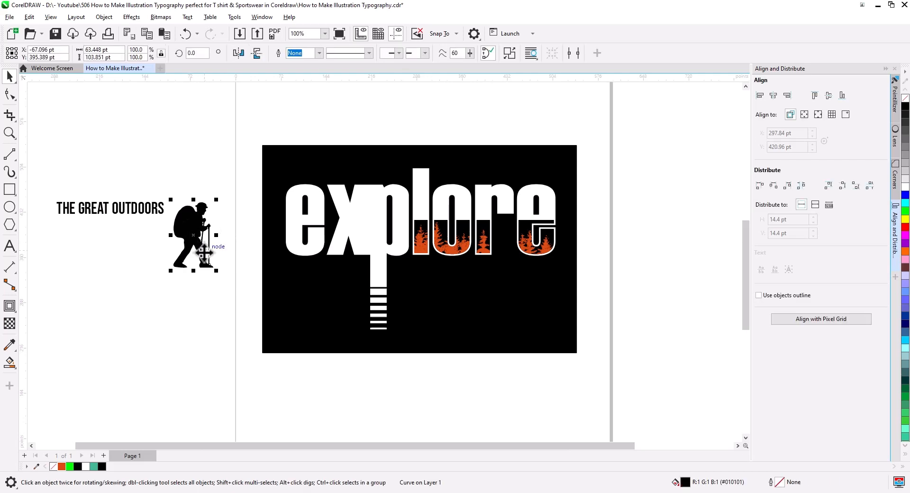
left_click_drag(204, 251, 370, 287)
scroll(384, 249, "up", 3)
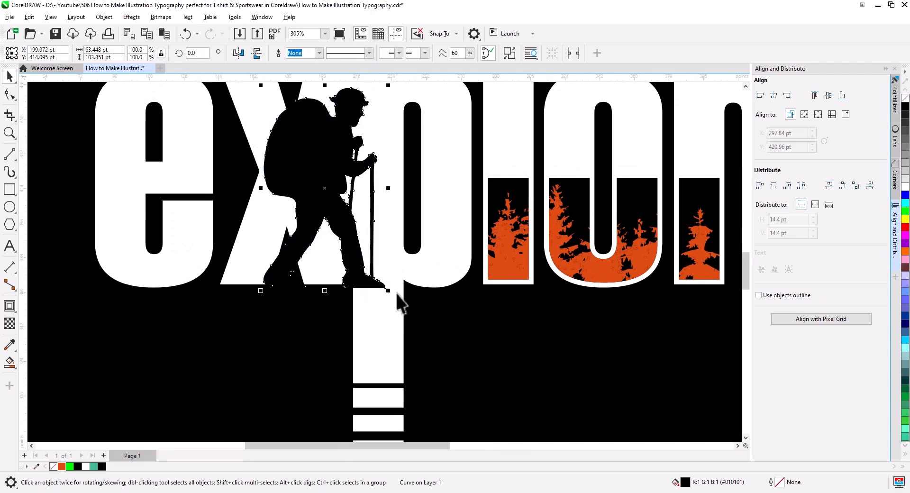
scroll(397, 294, "down", 4)
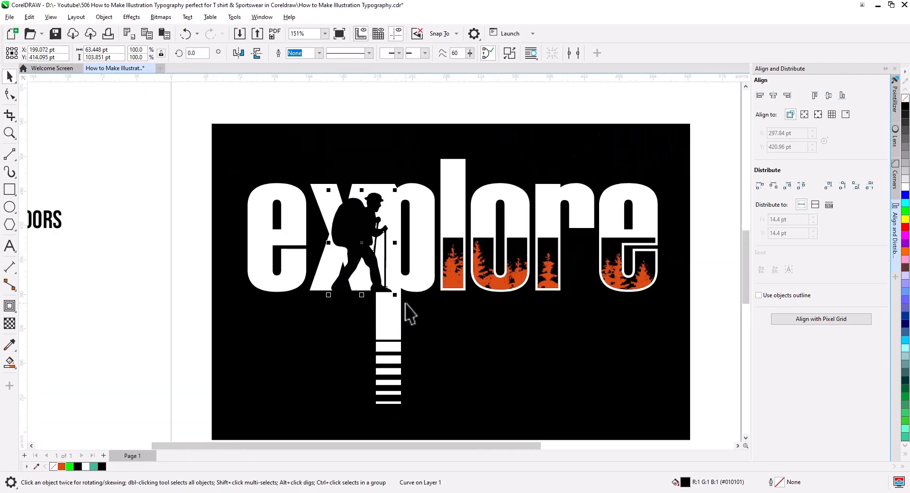
left_click_drag(406, 304, 416, 279)
left_click(153, 230)
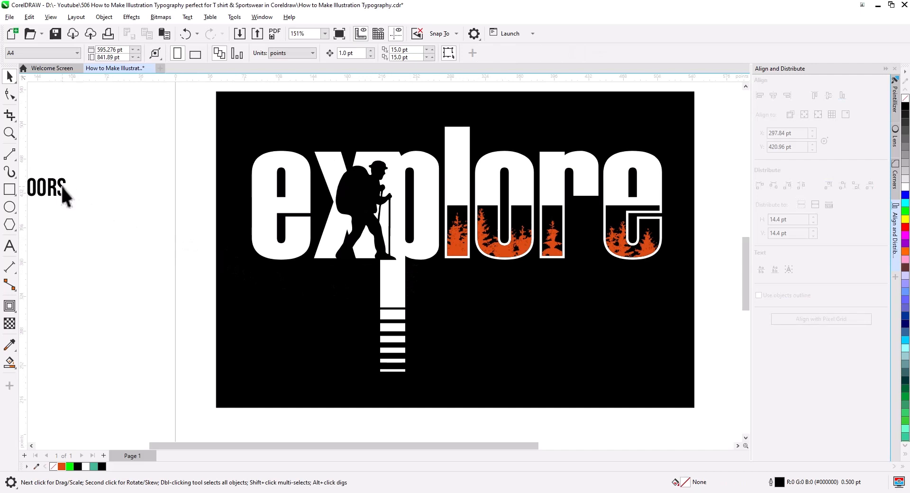
Move the text "THE GREAT OUTDOORS" onto the black rectangle below "lore" and fill it with orange #DB4B13
left_click_drag(61, 185, 631, 303)
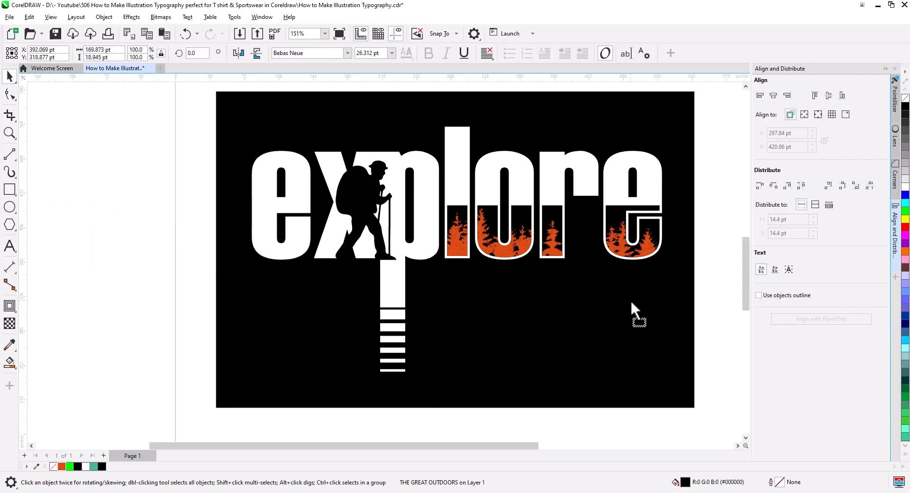
left_click(61, 466)
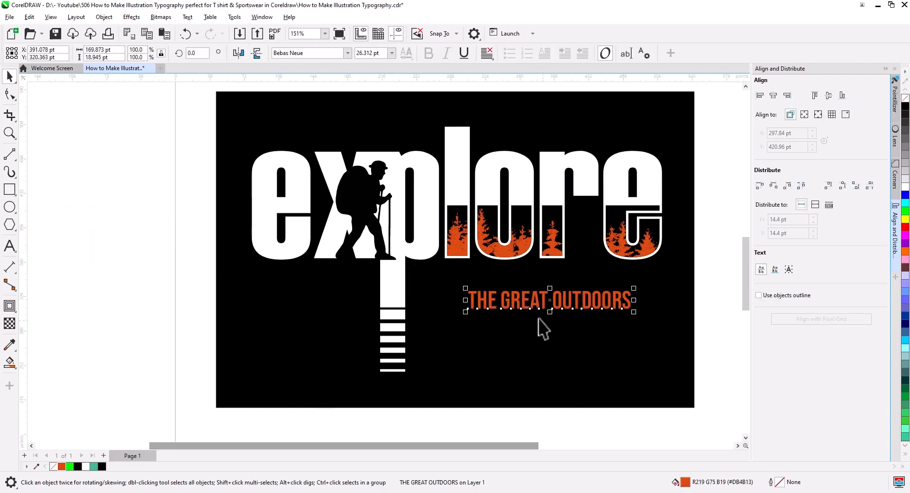
Place "THE GREAT OUTDOORS" close beside the p stem under "lore" and scale it down to about 25 pt
left_click_drag(538, 301, 480, 282)
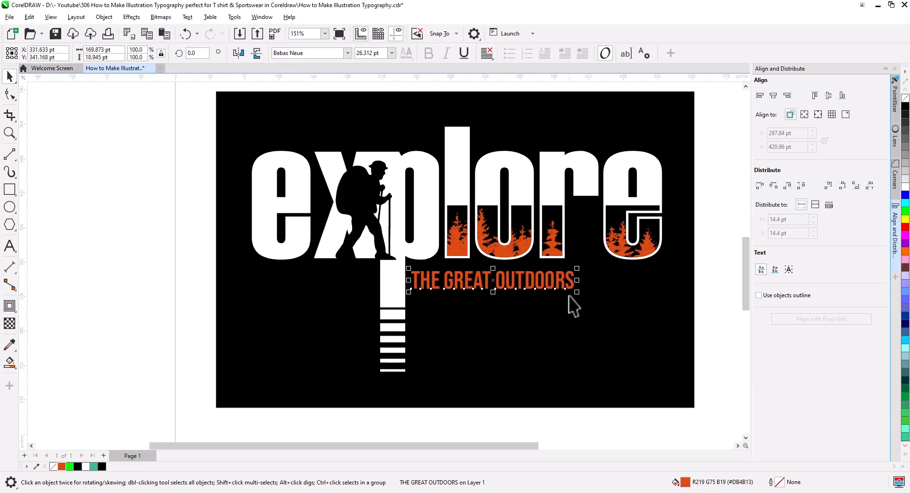
left_click_drag(577, 294, 568, 293)
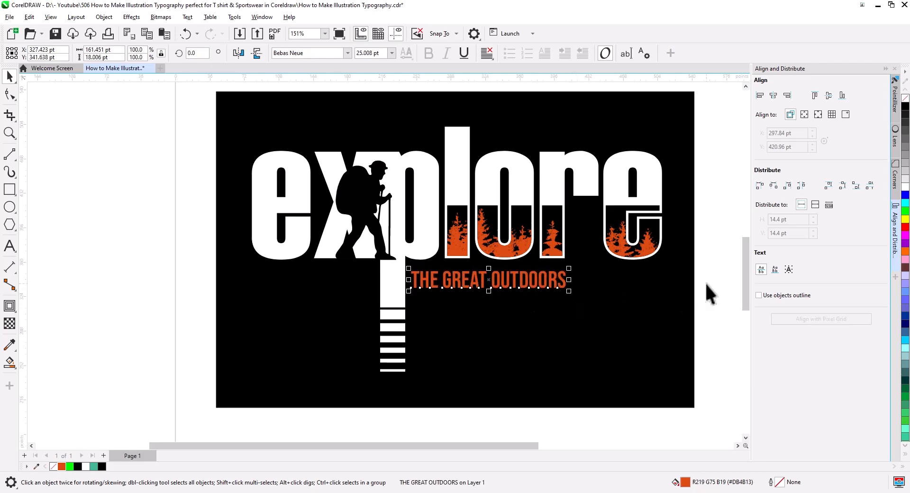
left_click(704, 282)
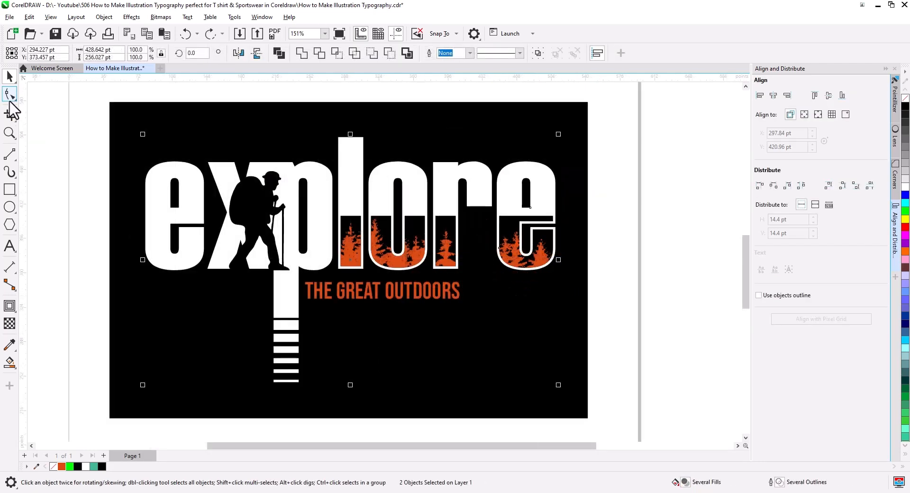
Widen the opening of the first e by moving the nodes on its lower edge down about 5.9 pt
left_click(10, 95)
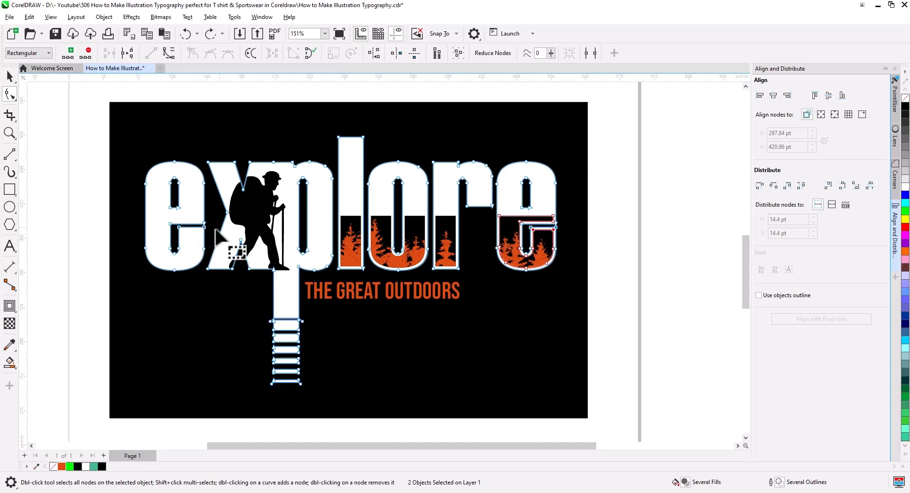
left_click_drag(204, 227, 204, 232)
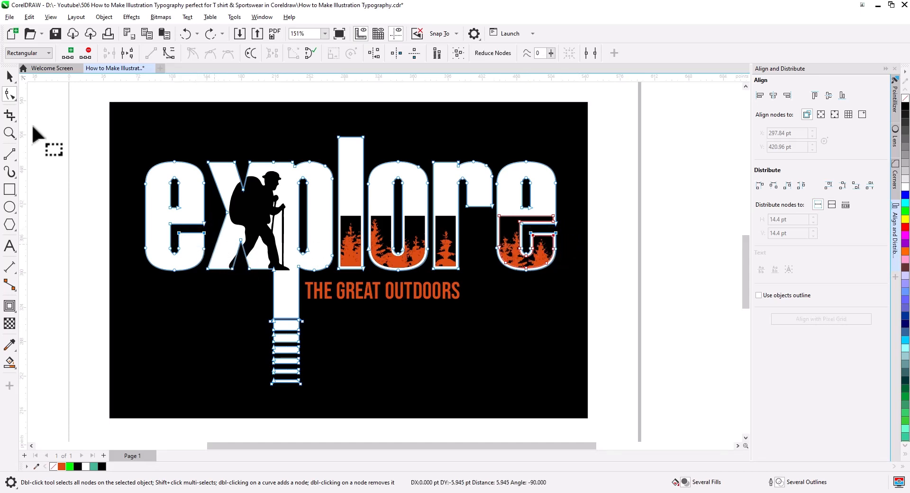
left_click(10, 76)
left_click(84, 182)
left_click_drag(496, 284, 574, 293)
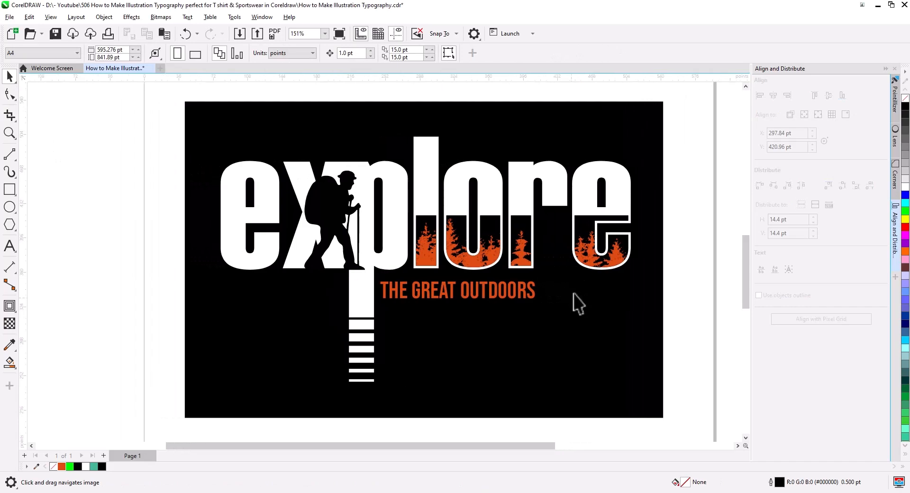